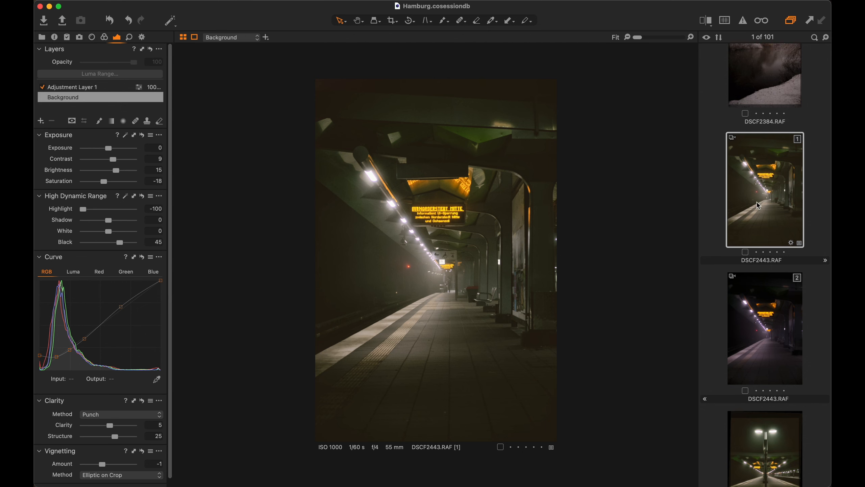
# Compare both variants of DSCF2443.RAF, and brighten variant 2 with raised shadow and upper-midtone points on the RGB curve.
pyautogui.click(762, 336)
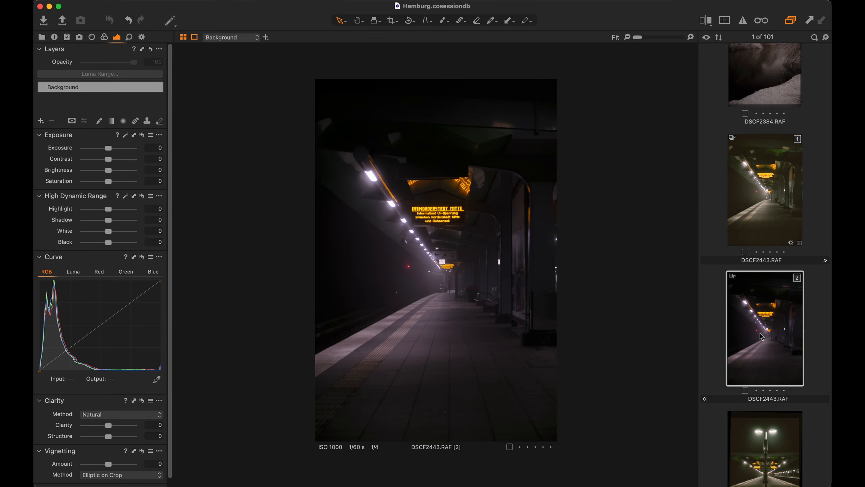
pyautogui.click(768, 220)
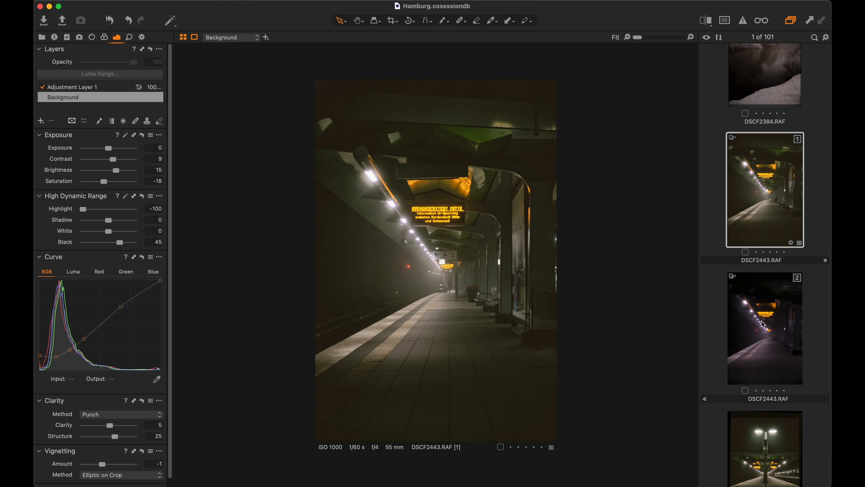
pyautogui.click(764, 330)
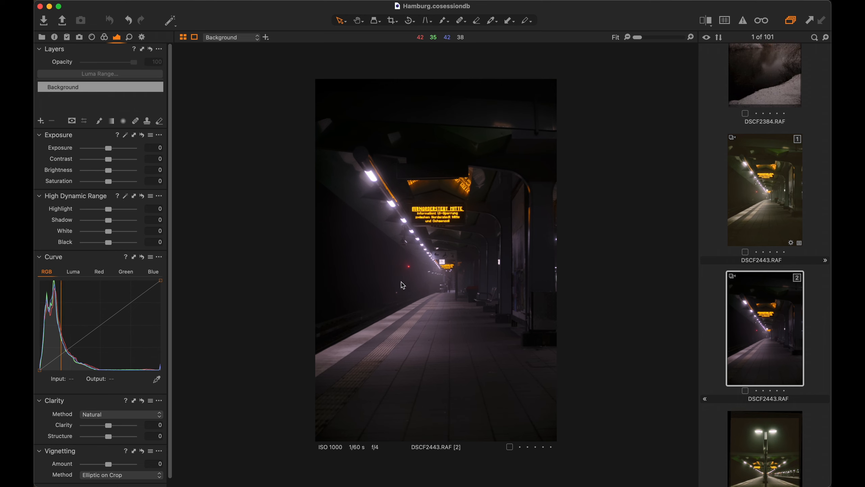
pyautogui.moveTo(66, 355); pyautogui.dragTo(59, 347)
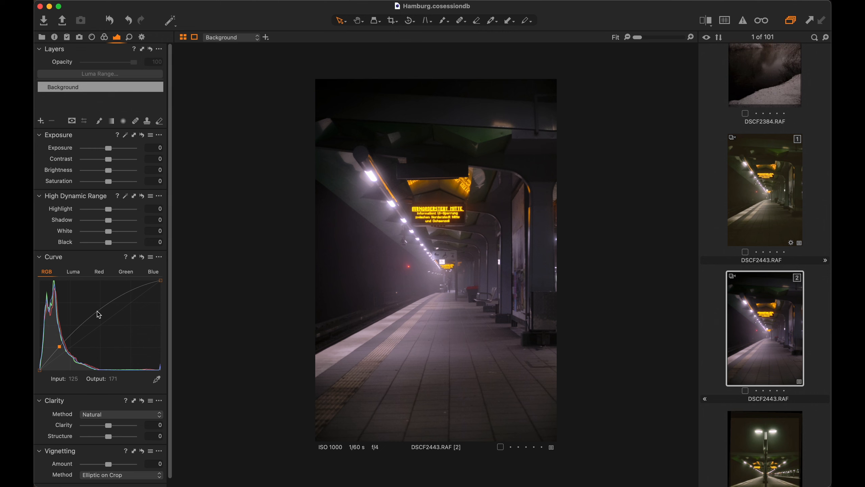
pyautogui.moveTo(118, 298); pyautogui.dragTo(118, 305)
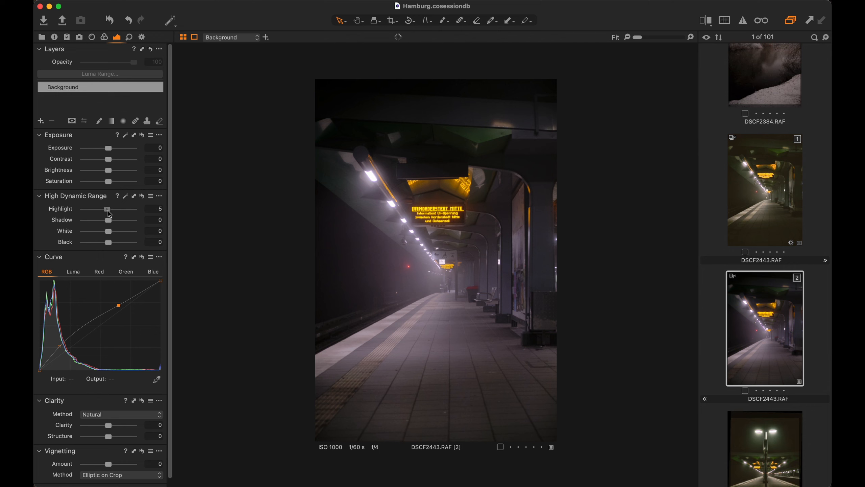
# Recover the bright lights in variant 2 by setting Highlight to -100 and White to -63.
pyautogui.moveTo(111, 214); pyautogui.dragTo(81, 213)
pyautogui.moveTo(110, 234); pyautogui.dragTo(95, 233)
# Fade the blacks on the RGB curve by lifting its black endpoint, adding a shadow point near input 21, output 37, and a midtone point.
pyautogui.click(60, 347)
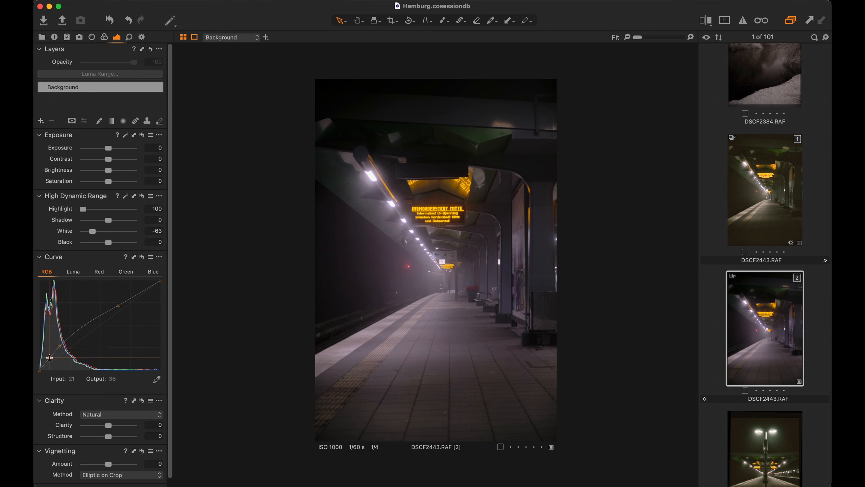
pyautogui.click(49, 357)
pyautogui.click(79, 330)
pyautogui.moveTo(42, 370); pyautogui.dragTo(40, 361)
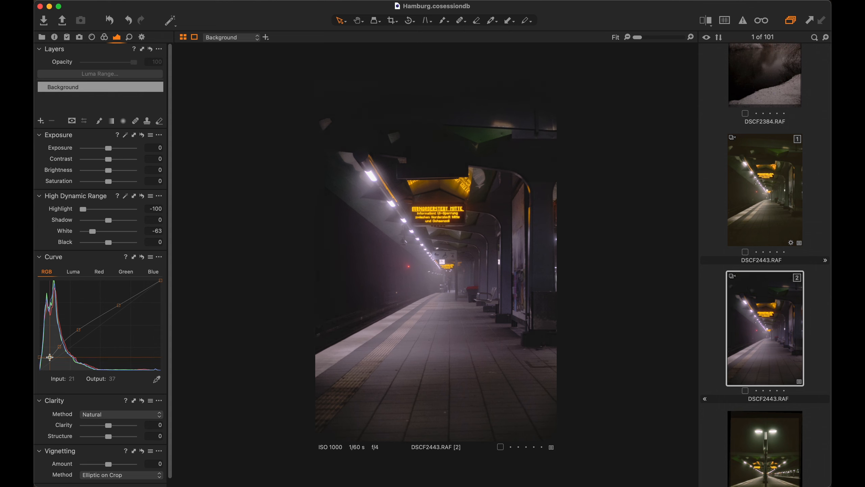
pyautogui.click(49, 357)
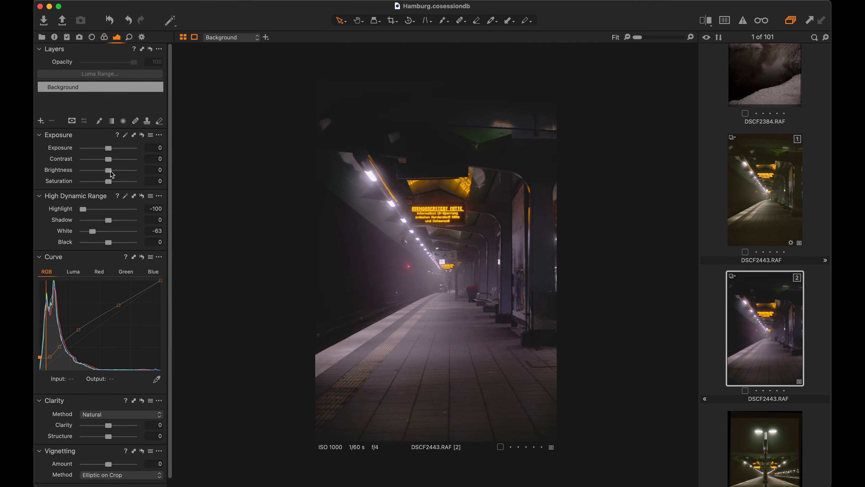
# Set Brightness to 2 and Saturation to 8, and apply the saved clarity preset with Clarity 25 and Structure 25.
pyautogui.moveTo(111, 172); pyautogui.dragTo(113, 186)
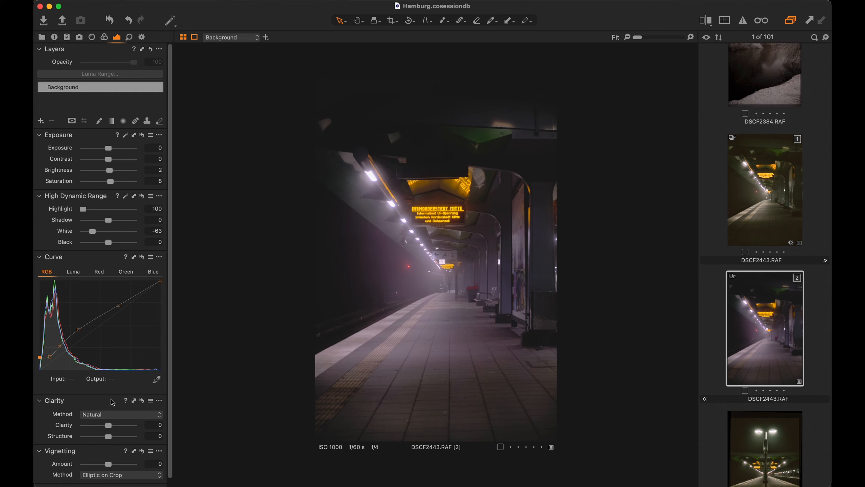
pyautogui.click(151, 401)
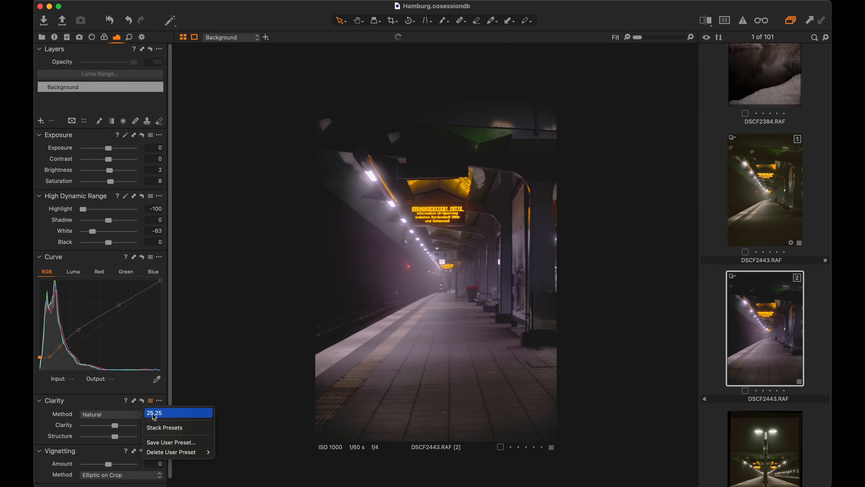
pyautogui.click(154, 413)
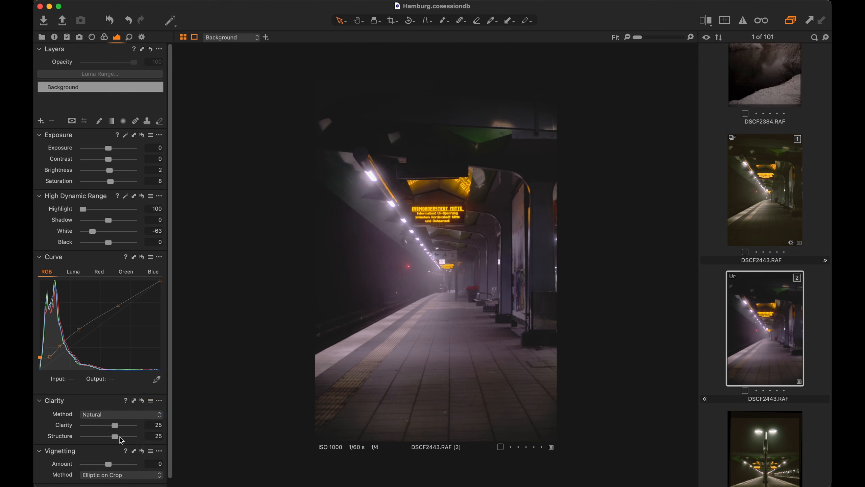
# Shift the photo toward green by slightly lowering the midpoints of the red curve, to about input 129, output 120, and the blue curve.
pyautogui.click(100, 273)
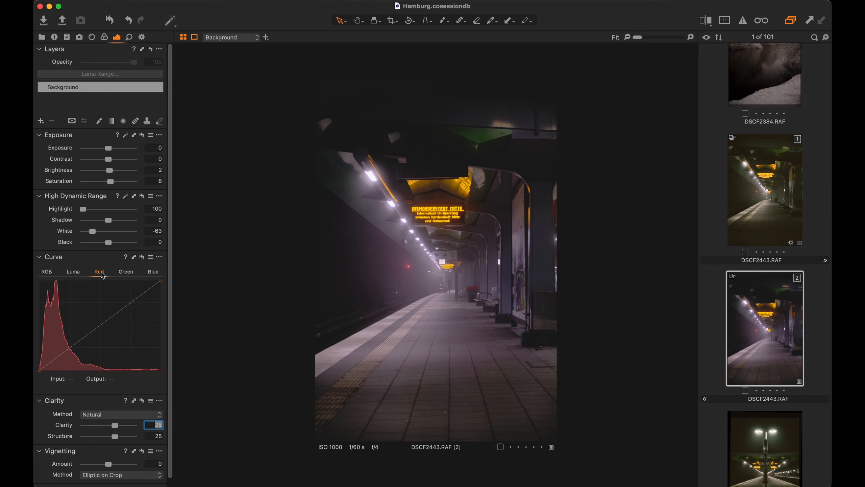
pyautogui.click(99, 326)
pyautogui.moveTo(100, 327); pyautogui.dragTo(100, 328)
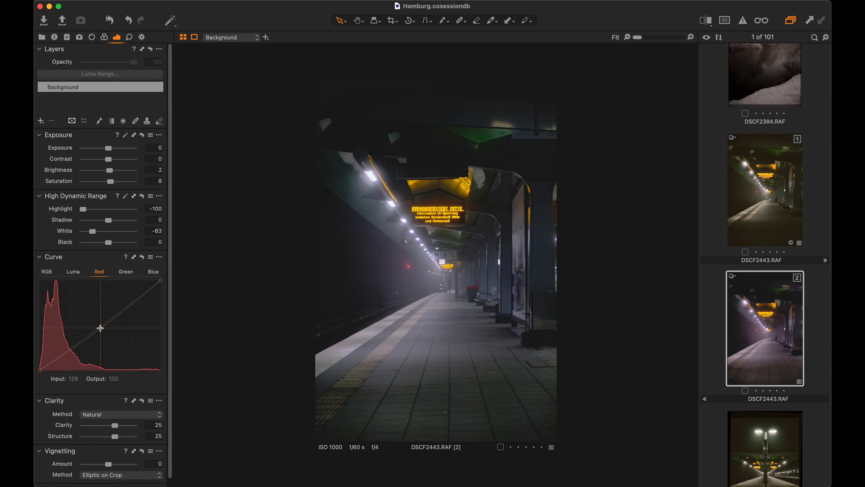
pyautogui.click(153, 273)
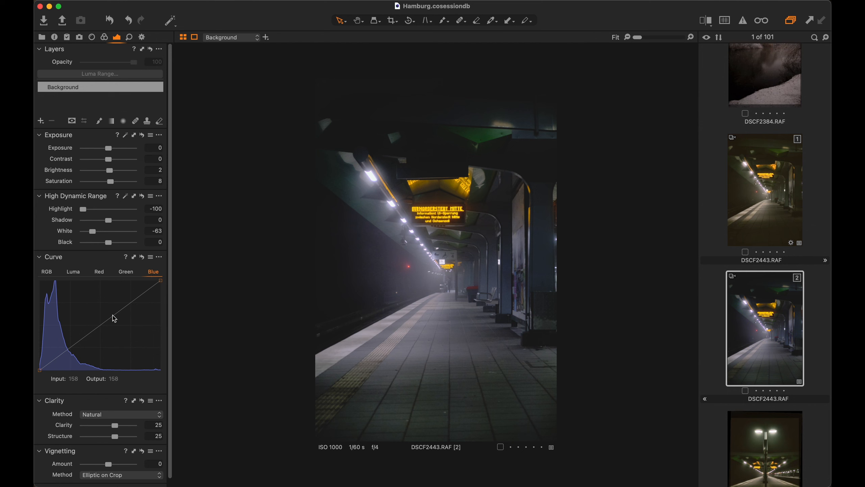
pyautogui.moveTo(104, 328); pyautogui.dragTo(101, 327)
# Warm the midtones by shifting the midtone color balance slightly toward orange.
pyautogui.click(106, 39)
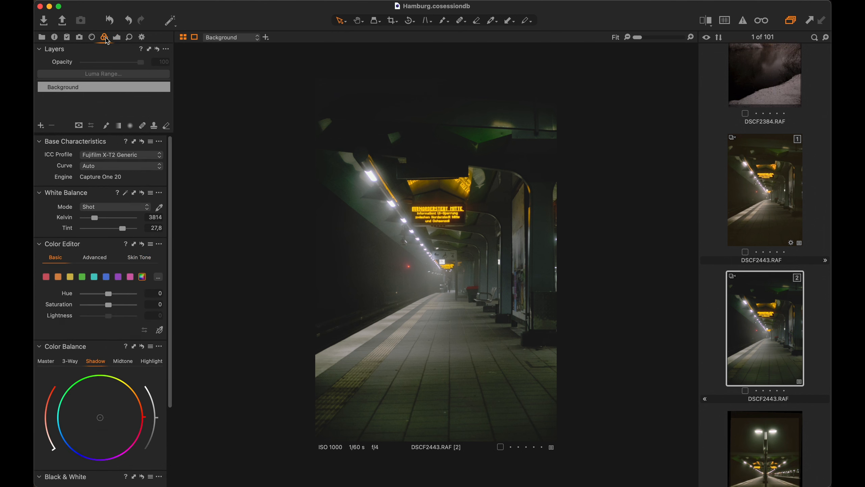
pyautogui.click(131, 362)
pyautogui.scroll(-4, 130, 365)
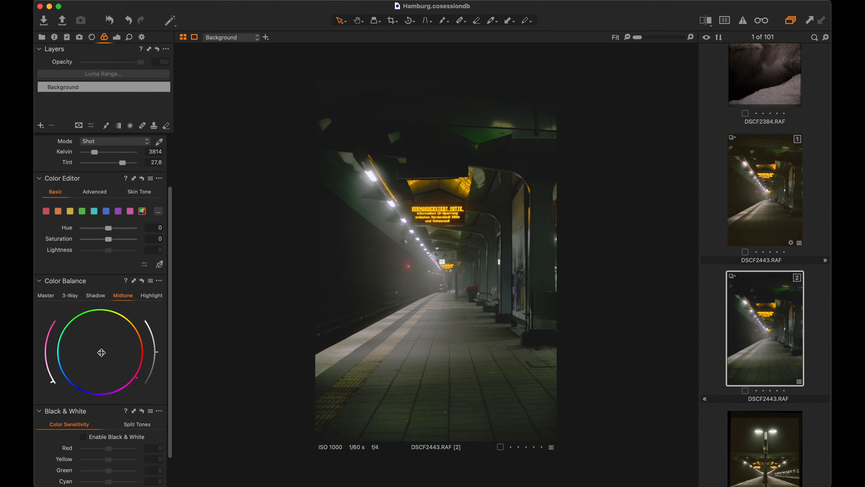
pyautogui.moveTo(101, 352); pyautogui.dragTo(112, 346)
# Darken the photo's edges with the 0.5 vignetting preset.
pyautogui.click(117, 37)
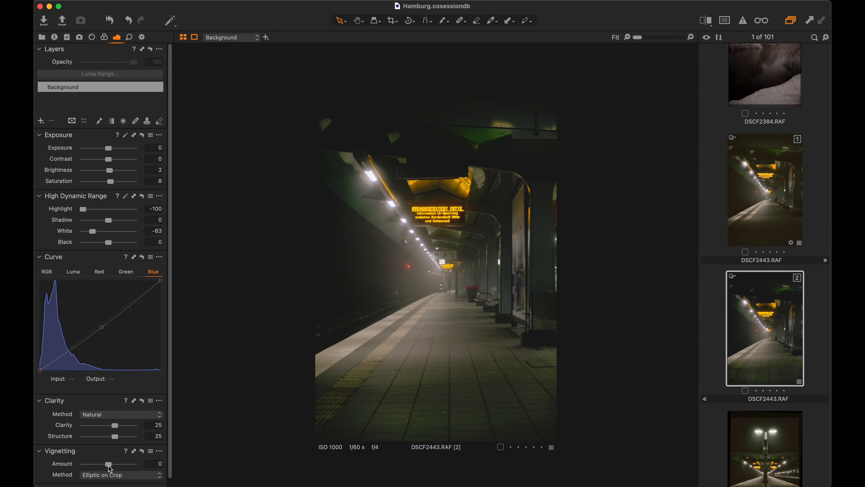
pyautogui.click(150, 450)
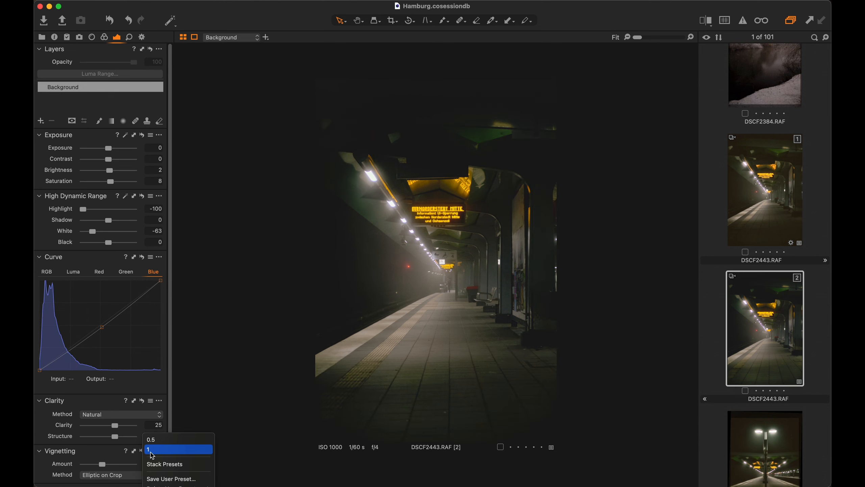
pyautogui.click(159, 441)
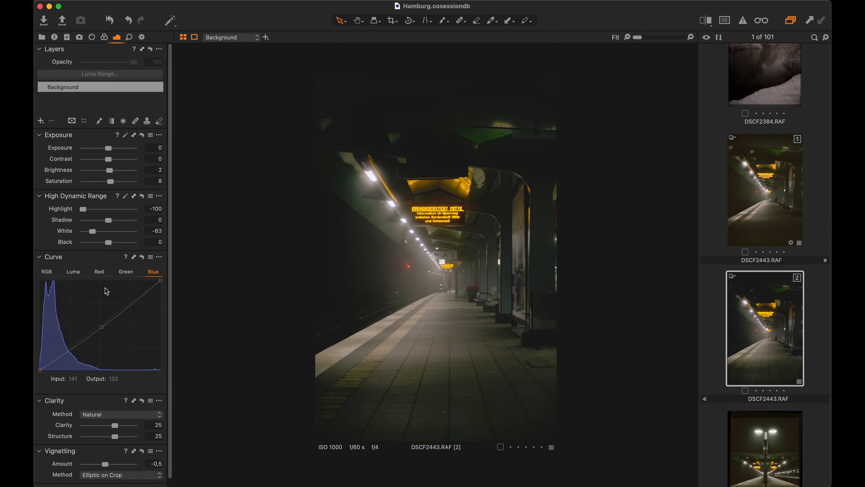
# Increase RGB curve contrast by raising the midtone point to about 78/125 and the upper point to about 157/215, and fine-tune the shadow points.
pyautogui.click(49, 272)
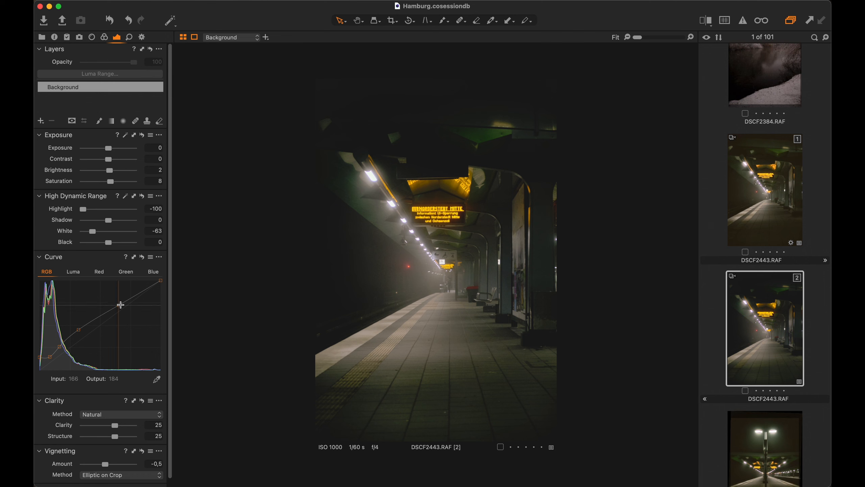
pyautogui.moveTo(118, 305); pyautogui.dragTo(115, 294)
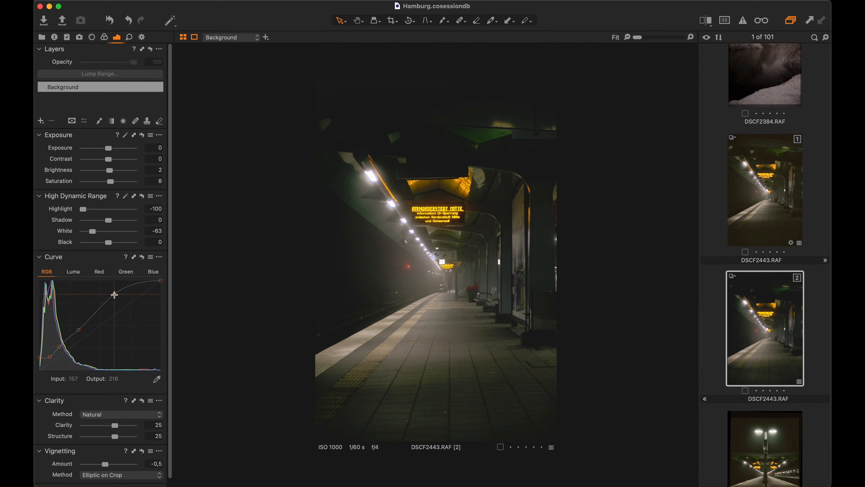
pyautogui.moveTo(77, 328); pyautogui.dragTo(77, 327)
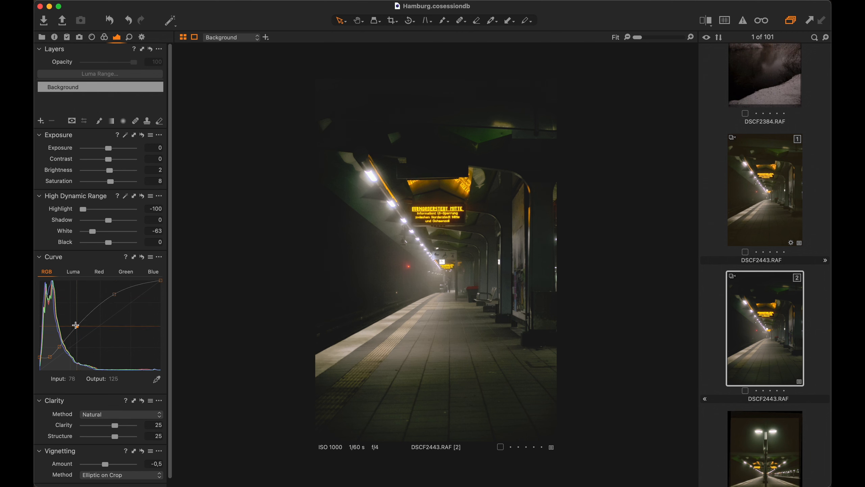
pyautogui.moveTo(115, 294); pyautogui.dragTo(115, 294)
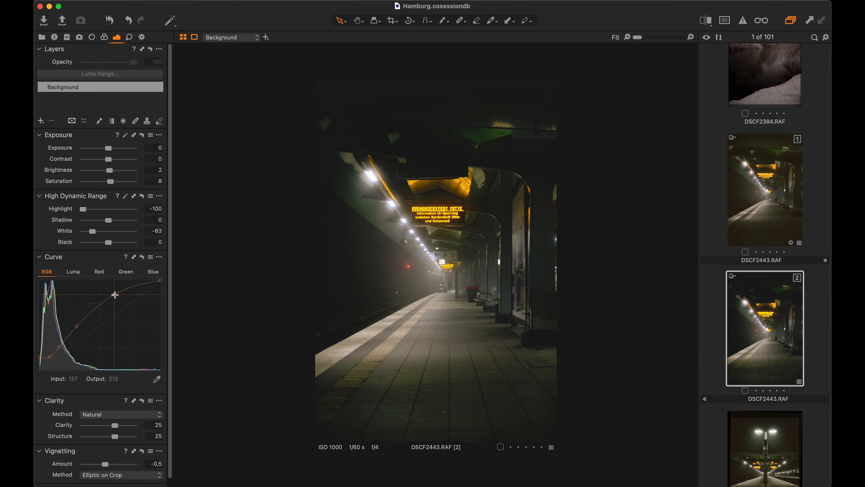
pyautogui.moveTo(75, 327); pyautogui.dragTo(75, 327)
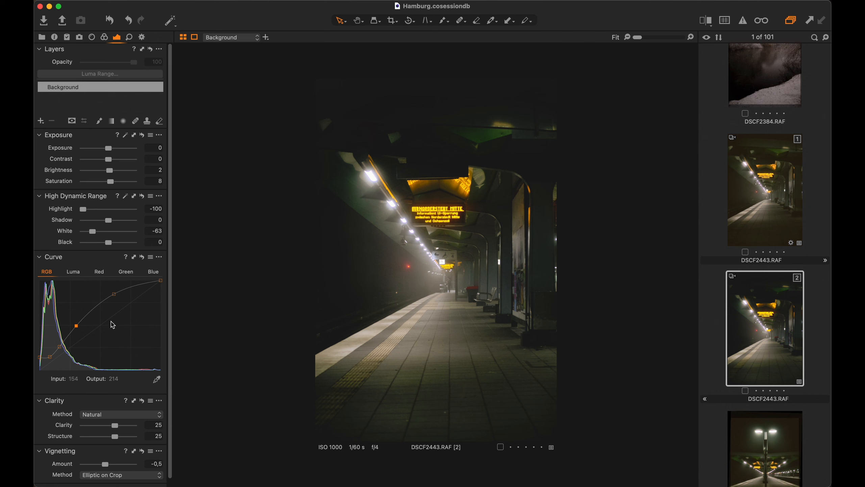
pyautogui.moveTo(48, 356); pyautogui.dragTo(49, 357)
pyautogui.moveTo(59, 346); pyautogui.dragTo(39, 358)
# Push the midtone color balance a little further toward orange for a warmer look.
pyautogui.click(100, 272)
pyautogui.click(104, 38)
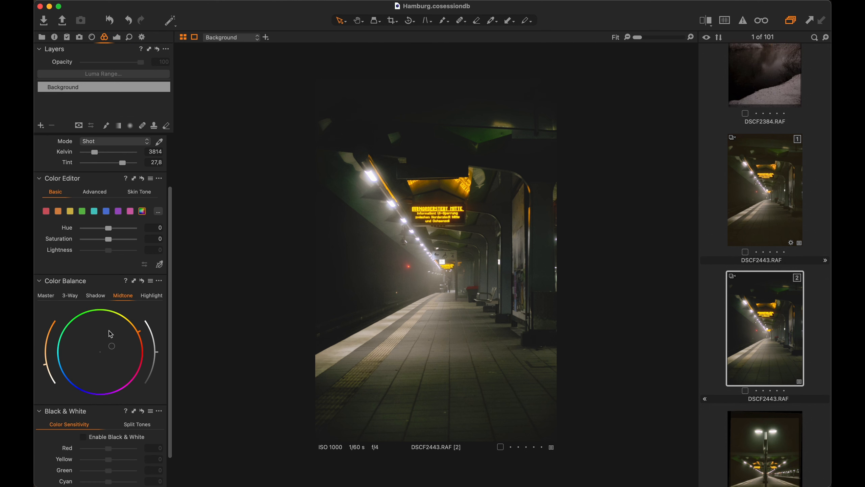
pyautogui.moveTo(113, 345); pyautogui.dragTo(117, 343)
# Apply the Soft image sharpening 1 preset to the photo.
pyautogui.click(130, 38)
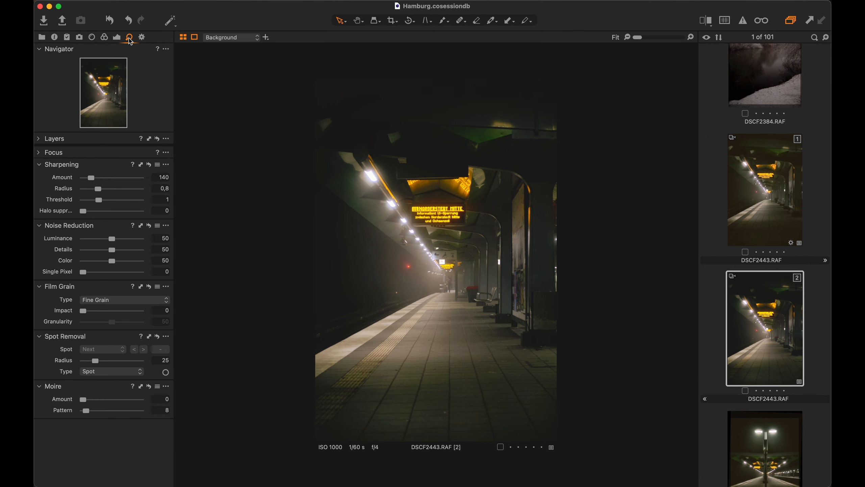
pyautogui.click(158, 166)
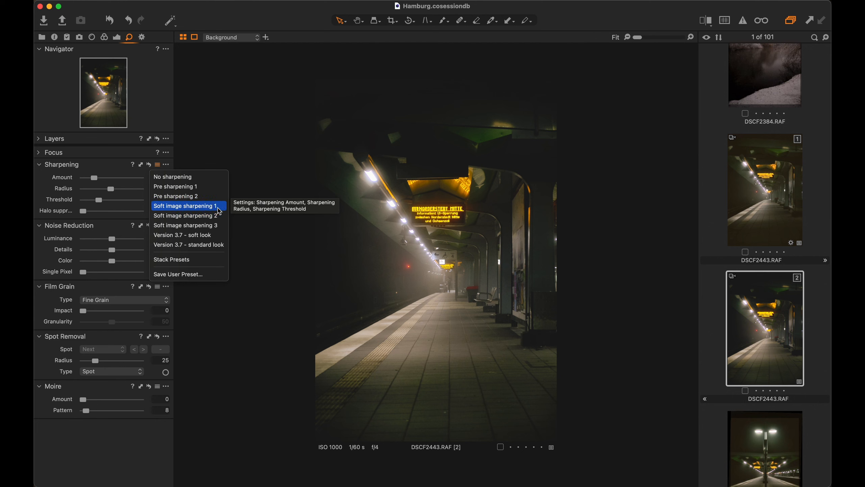
pyautogui.click(219, 208)
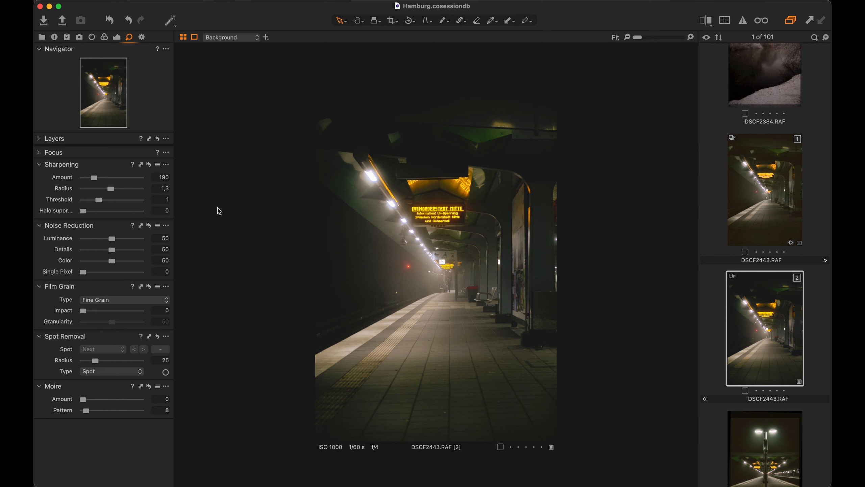
# Compare the edited platform photo with its unedited version using the before/after view, ending on the edited version.
pyautogui.click(118, 38)
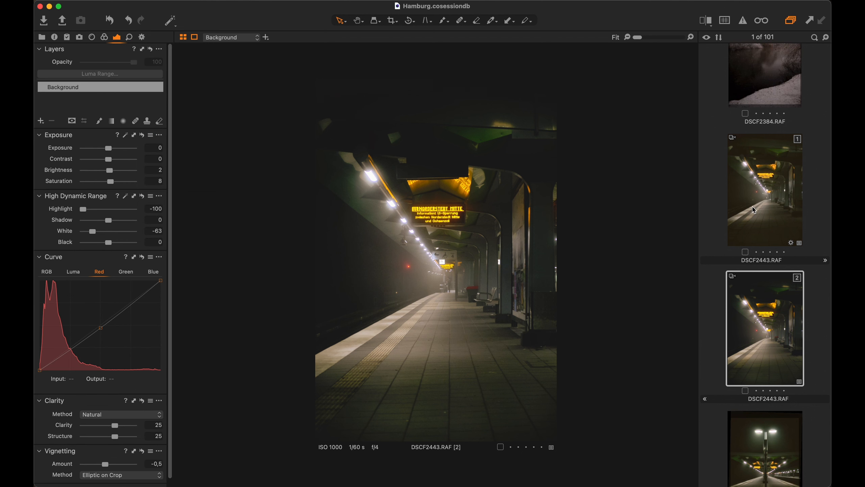
pyautogui.click(707, 24)
pyautogui.click(708, 24)
pyautogui.click(708, 24)
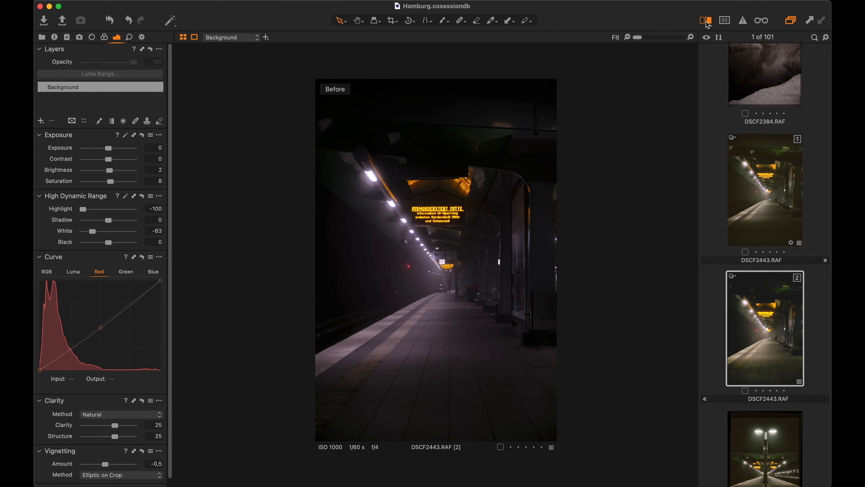
pyautogui.click(708, 24)
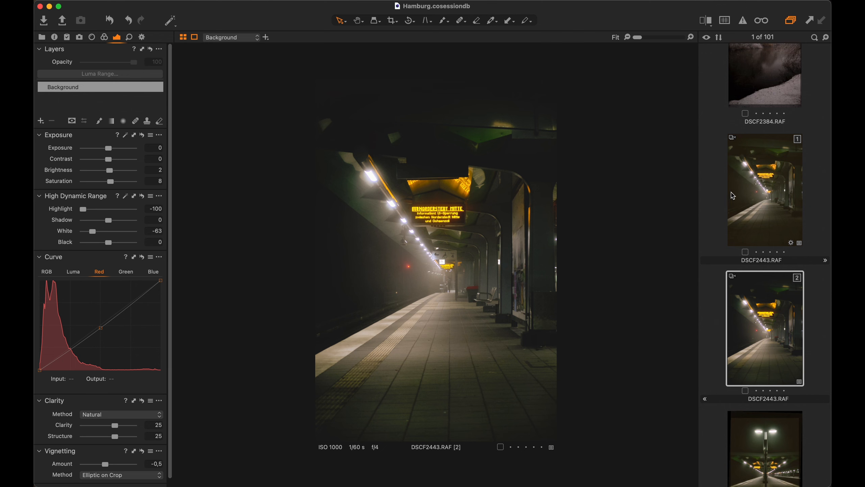
# Review the edited photo DSCF2444.RAF, and open variant 1 of DSCF2451.RAF.
pyautogui.scroll(-5, 759, 293)
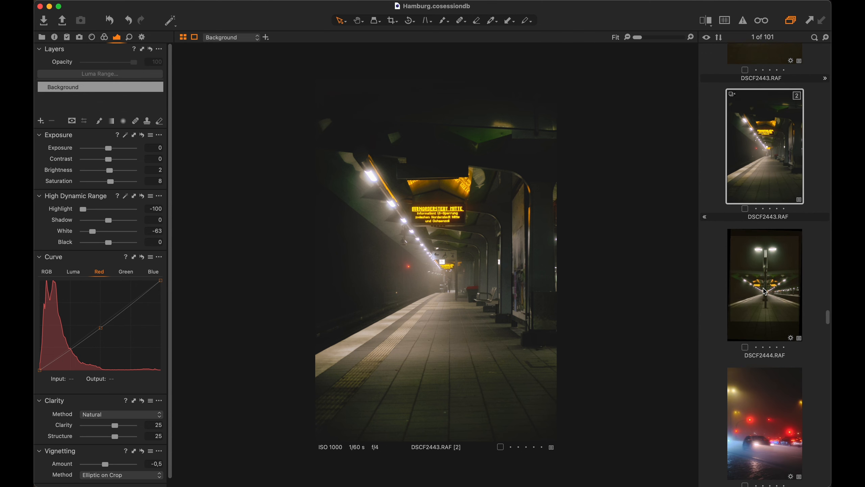
pyautogui.click(758, 293)
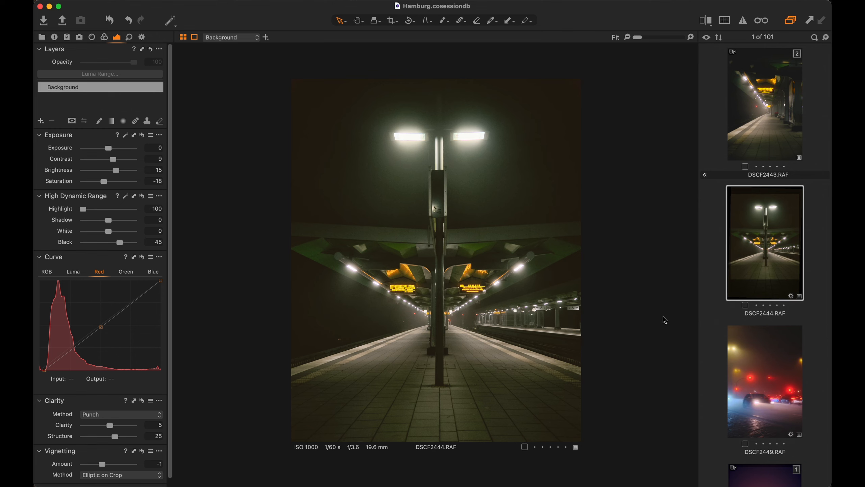
pyautogui.scroll(-5, 768, 266)
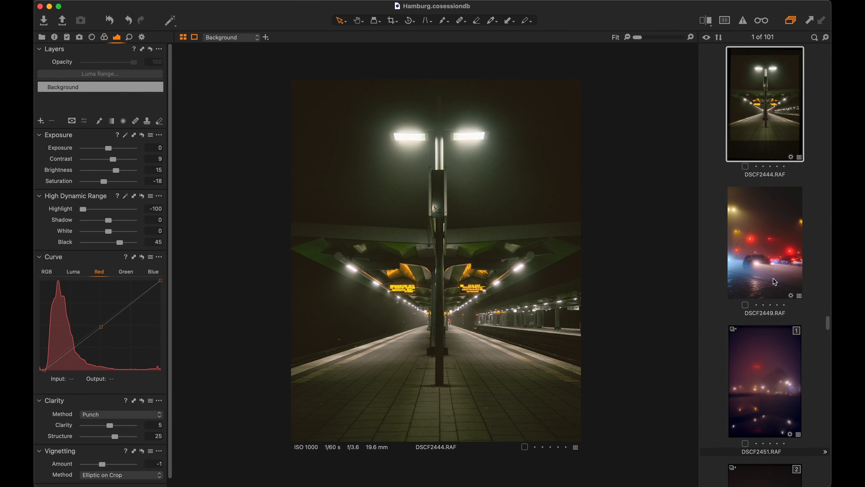
pyautogui.click(760, 370)
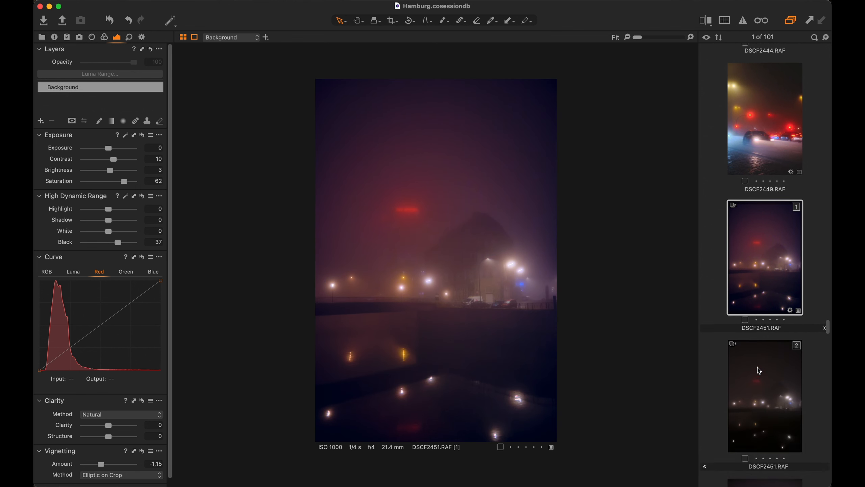
# Compare variants 2 and 1 of DSCF2451.RAF, and inspect the RGB curve of variant 1.
pyautogui.click(760, 379)
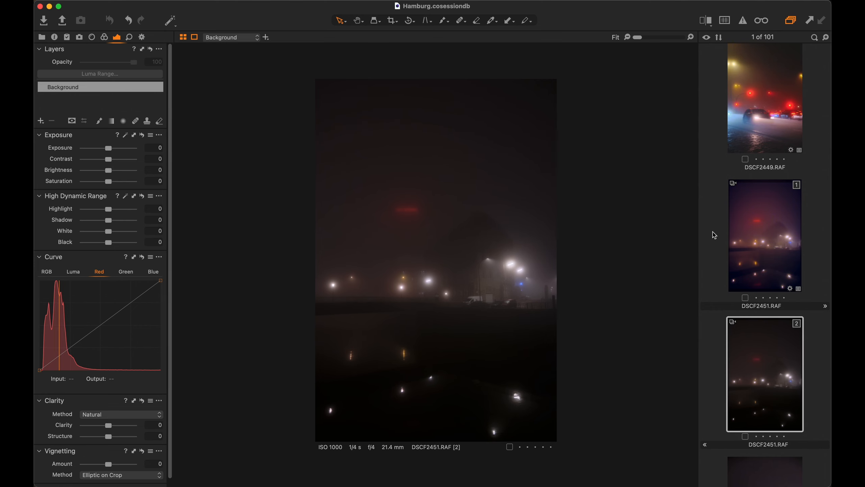
pyautogui.click(774, 242)
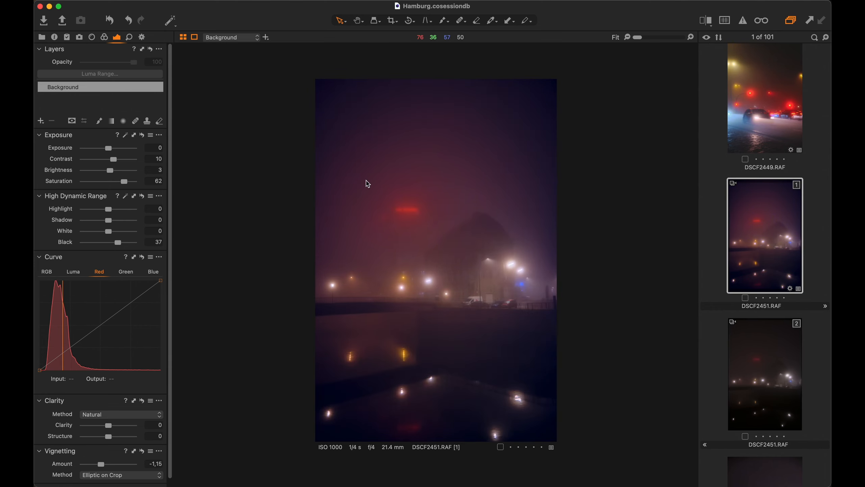
pyautogui.click(46, 271)
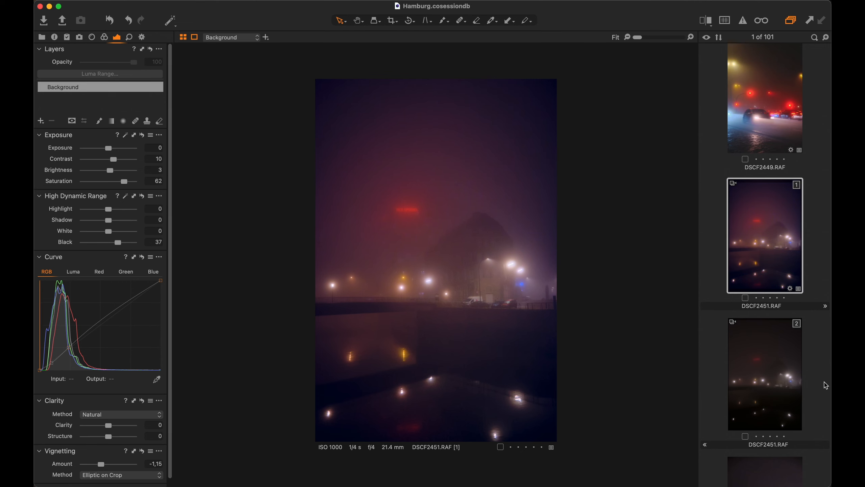
# Open variant 2 of DSCF2451.RAF and shape its RGB curve with lifted blacks, a shadow point and raised midtones.
pyautogui.click(803, 381)
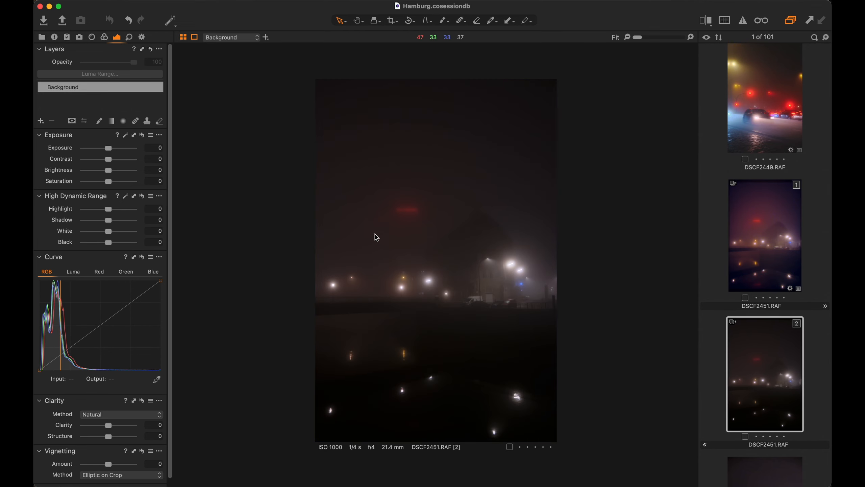
pyautogui.moveTo(56, 357); pyautogui.dragTo(40, 367)
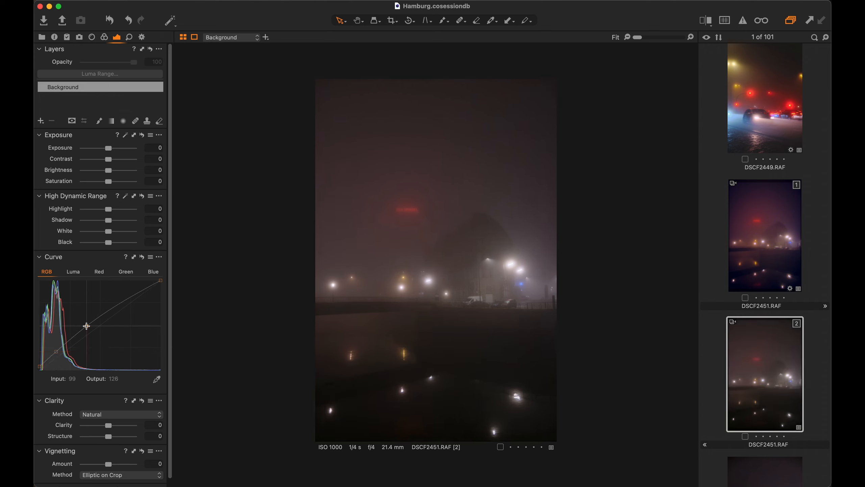
pyautogui.moveTo(86, 326); pyautogui.dragTo(84, 320)
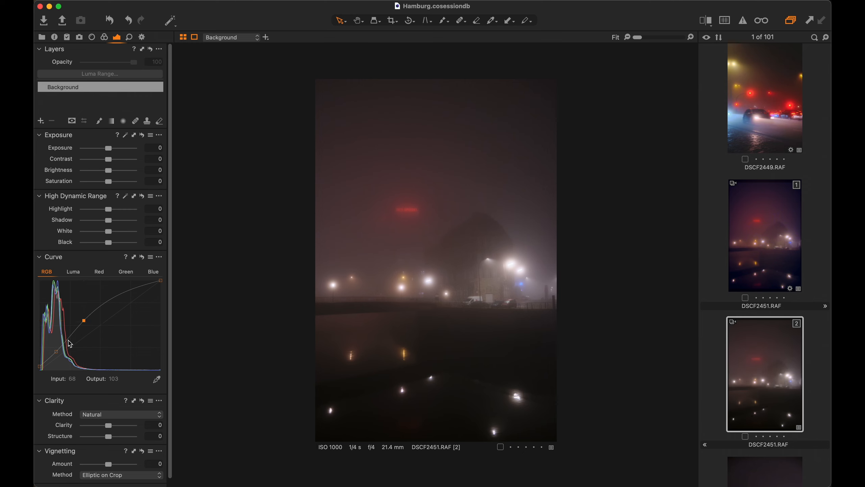
pyautogui.click(56, 351)
# Set saturation to 28, HDR shadow to 9 and black to 11, and darken the edges with a vignetting amount of -0,91.
pyautogui.moveTo(108, 182); pyautogui.dragTo(119, 187)
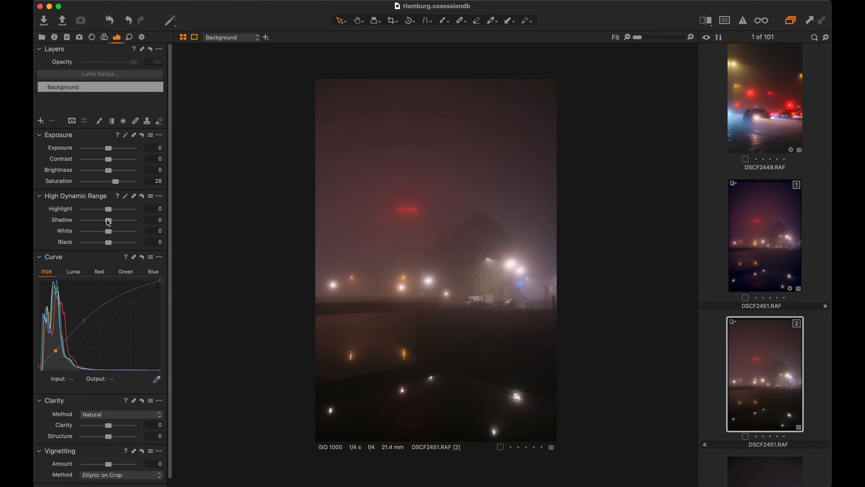
pyautogui.moveTo(110, 224); pyautogui.dragTo(111, 243)
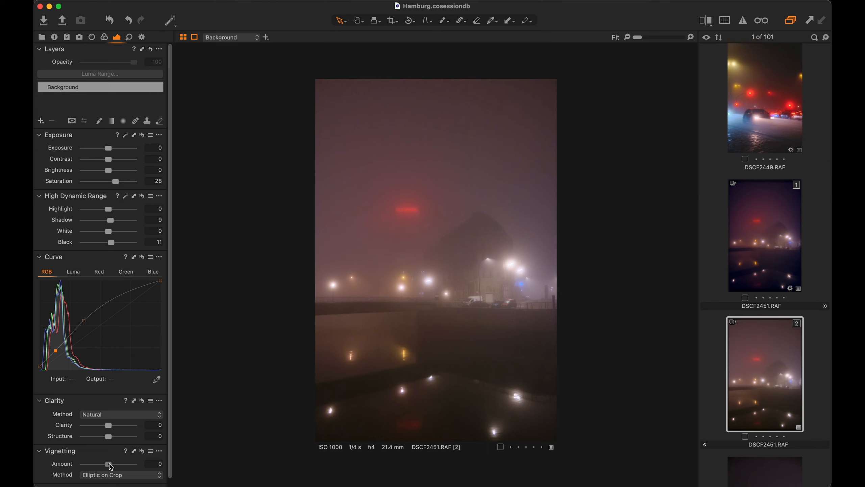
pyautogui.moveTo(109, 464); pyautogui.dragTo(104, 464)
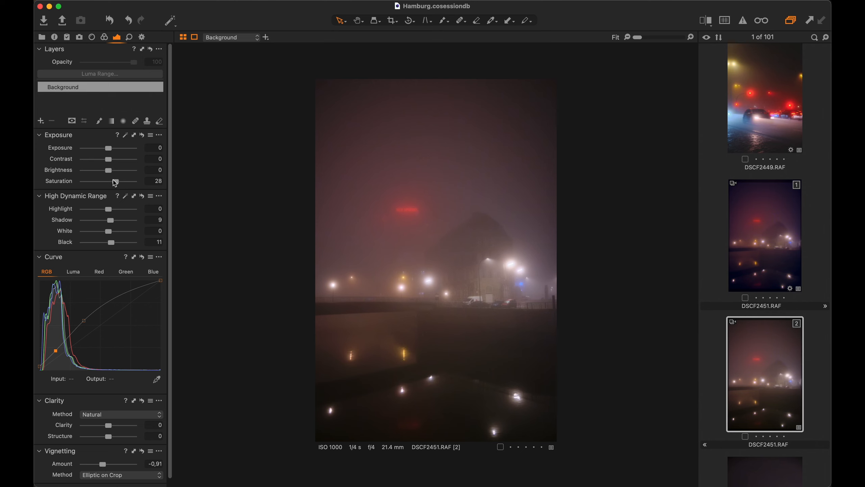
# Anchor the shadows and raise the midtones on the Luma curve, then increase the saturation slightly.
pyautogui.click(73, 272)
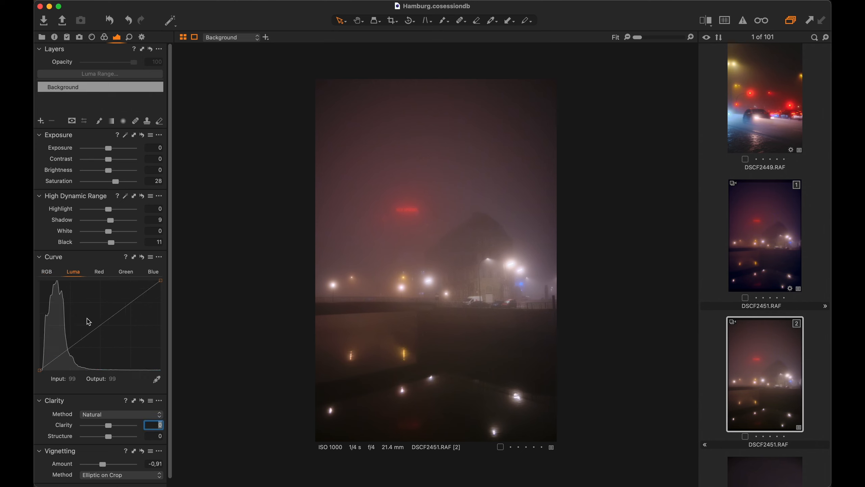
pyautogui.click(64, 351)
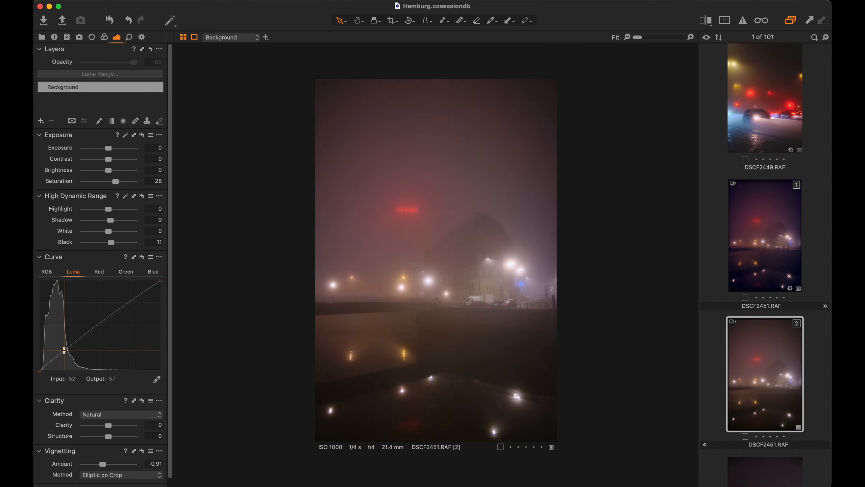
pyautogui.moveTo(88, 331); pyautogui.dragTo(85, 322)
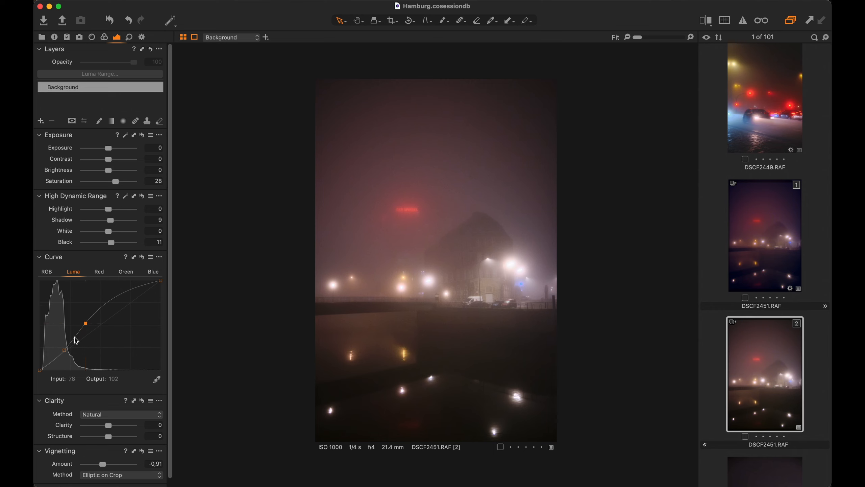
pyautogui.click(709, 23)
pyautogui.moveTo(116, 185); pyautogui.dragTo(120, 188)
# Tint the shadow color balance toward purple-magenta and darken the shadow lightness slightly.
pyautogui.click(105, 37)
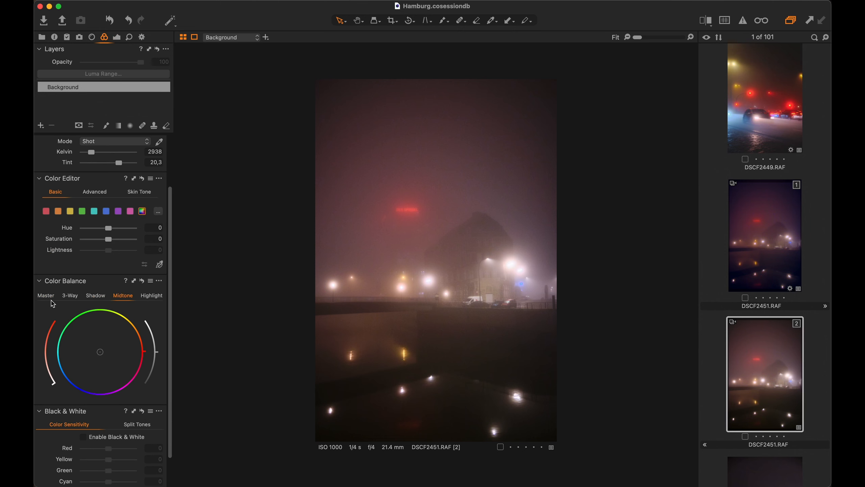
pyautogui.click(97, 296)
pyautogui.moveTo(99, 352); pyautogui.dragTo(105, 364)
pyautogui.moveTo(107, 364); pyautogui.dragTo(103, 361)
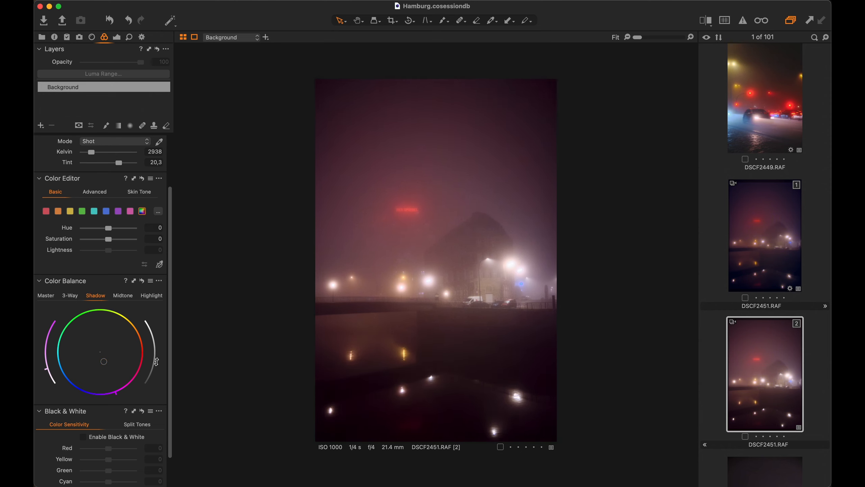
pyautogui.moveTo(157, 362); pyautogui.dragTo(156, 363)
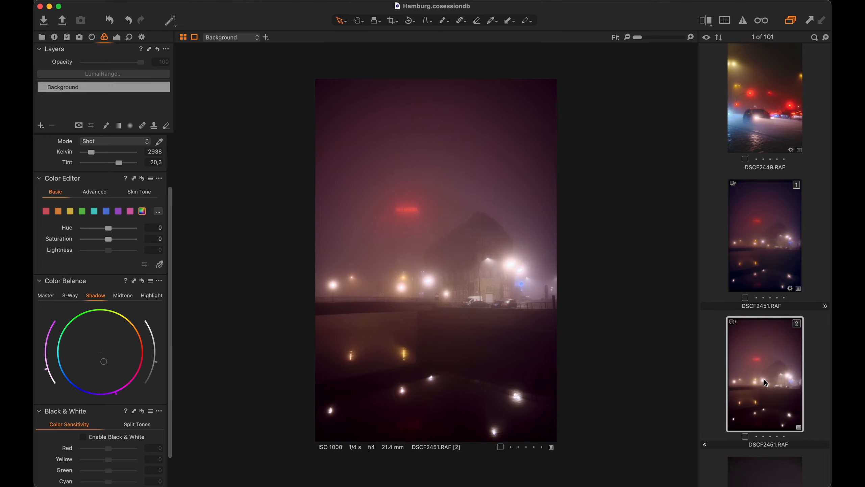
# Find DSCF2453.RAF of the U-Bahn entrance, check variant 1 and open variant 2 for editing.
pyautogui.scroll(-10, 766, 385)
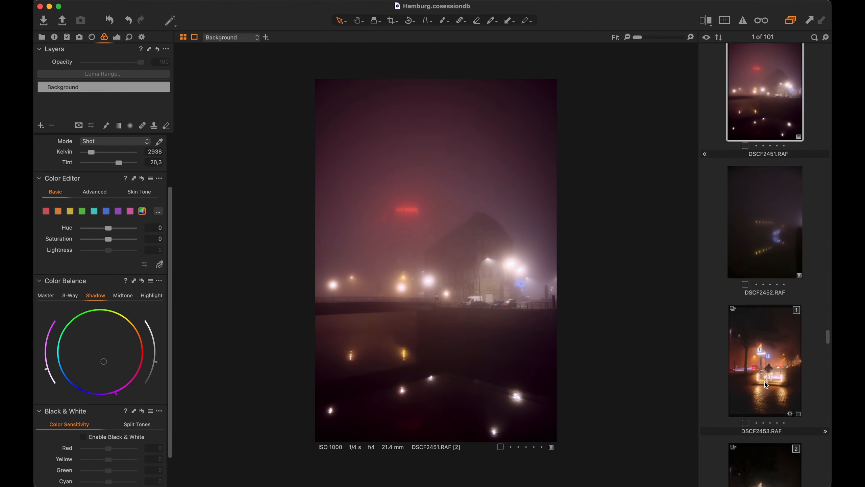
pyautogui.scroll(-4, 766, 384)
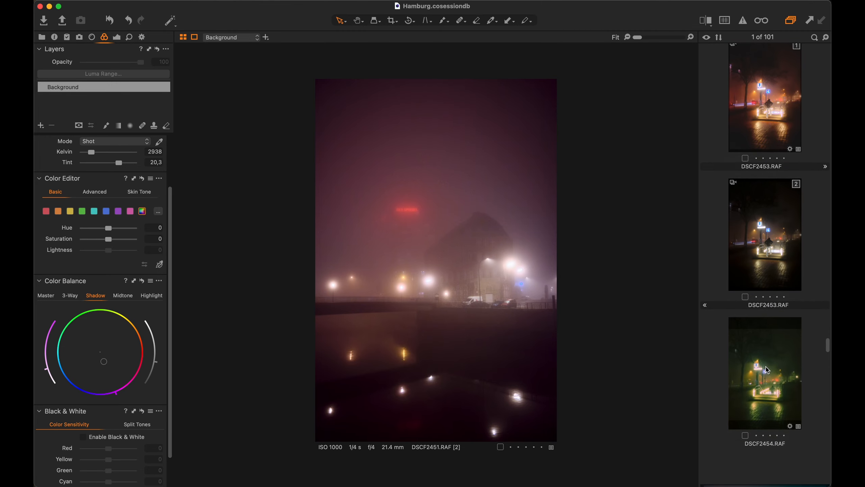
pyautogui.click(771, 239)
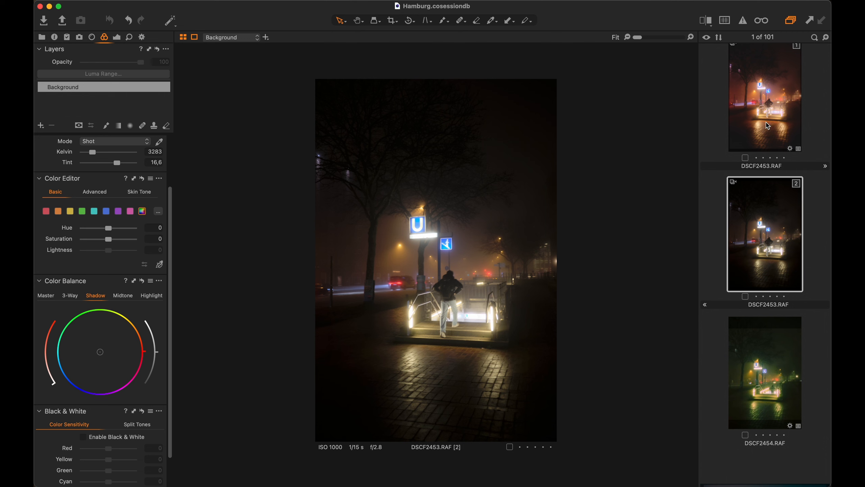
pyautogui.press('Up')
pyautogui.click(764, 253)
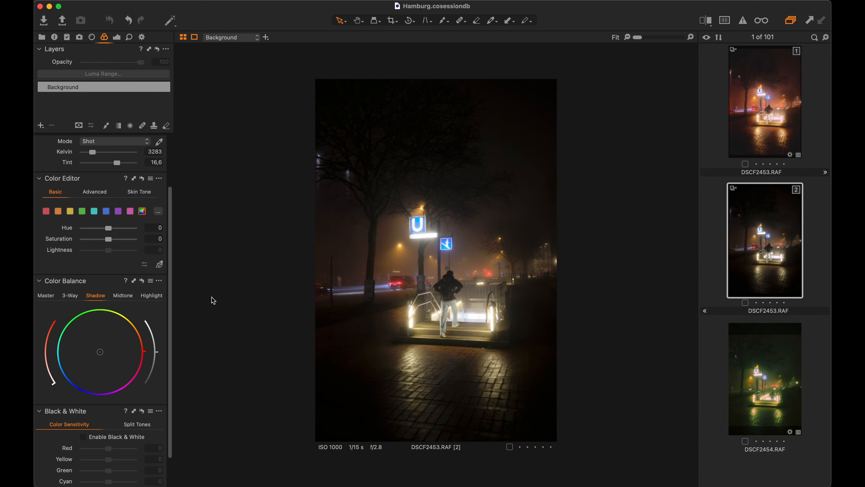
# Shift the midtone and shadow color balance of the U-Bahn photo toward orange.
pyautogui.click(118, 300)
pyautogui.moveTo(100, 351); pyautogui.dragTo(121, 342)
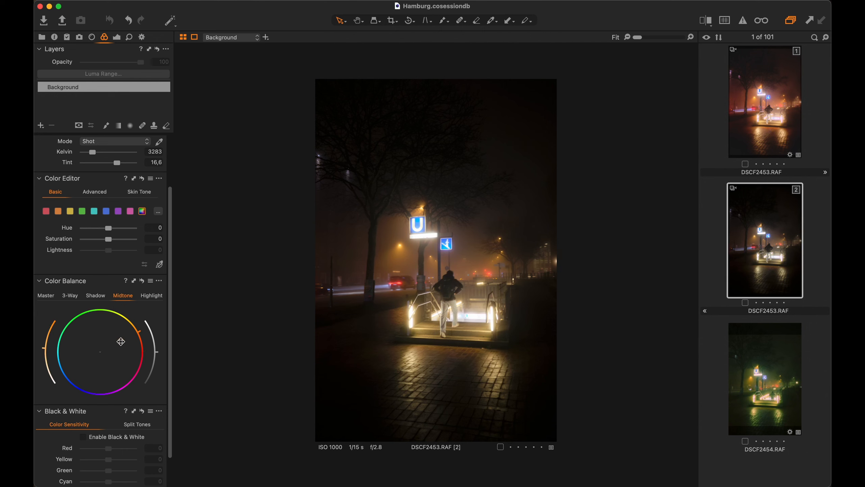
pyautogui.click(95, 295)
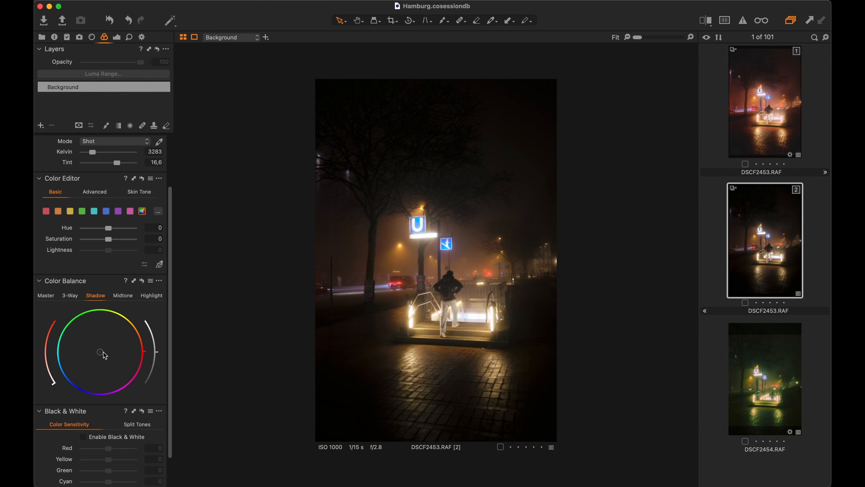
pyautogui.moveTo(101, 350); pyautogui.dragTo(120, 345)
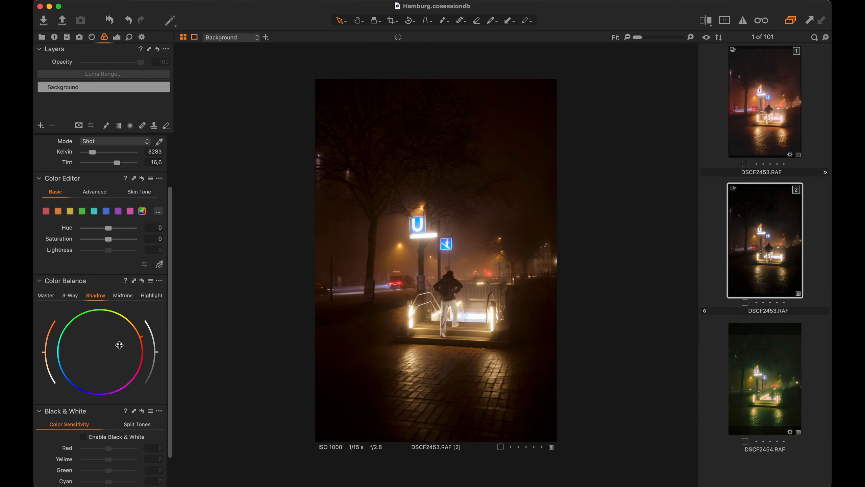
# Raise the HDR shadow to 39 and apply the Clarity preset that sets clarity and structure to 25.
pyautogui.click(119, 38)
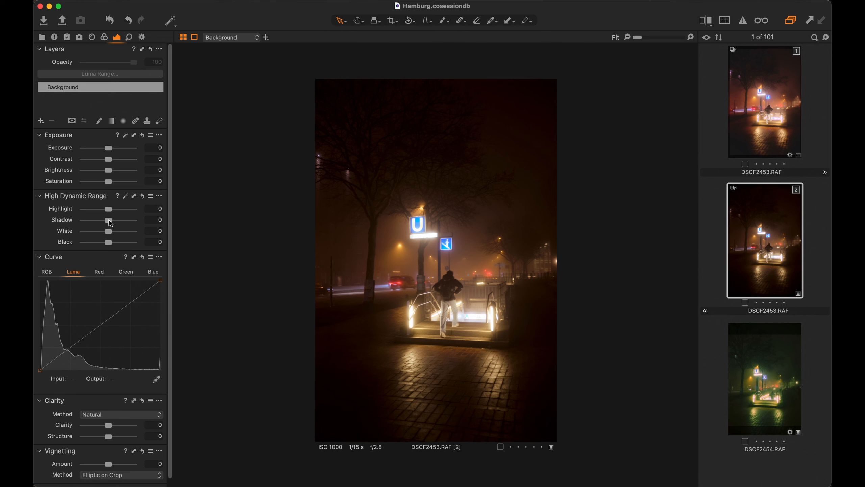
pyautogui.moveTo(111, 223); pyautogui.dragTo(120, 226)
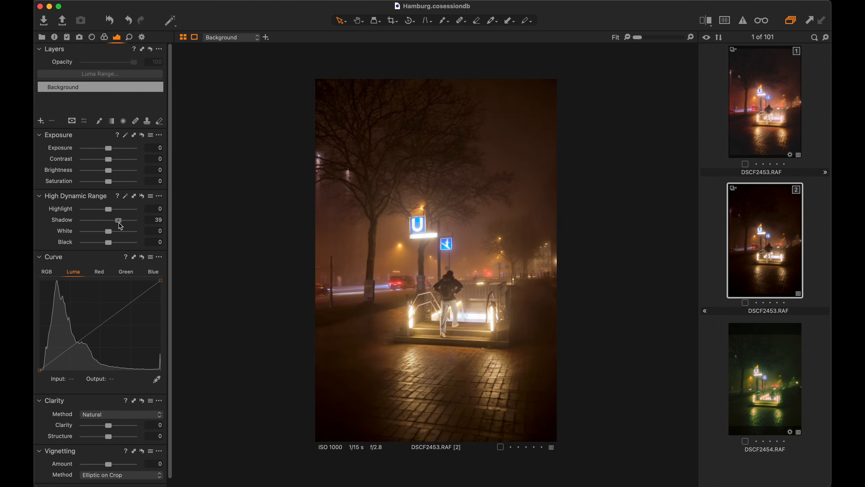
pyautogui.click(150, 401)
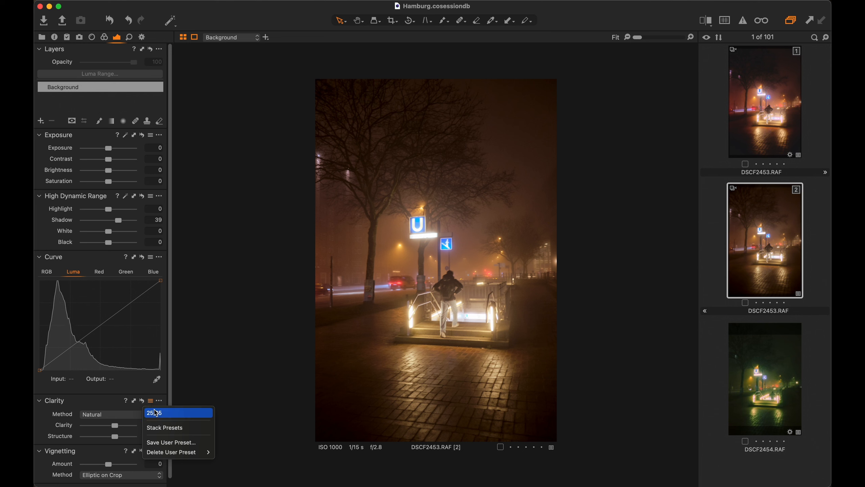
pyautogui.click(156, 413)
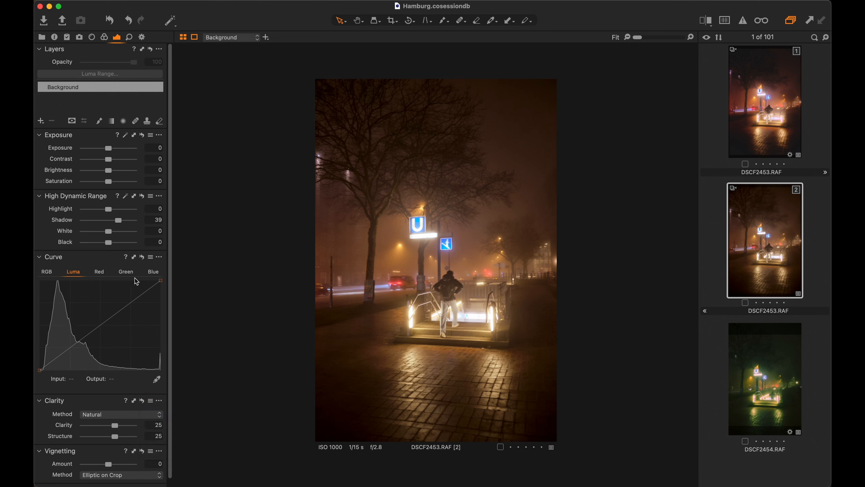
# Shape the RGB curve with slightly raised midtones, lowered shadows and a lifted black point for a faded look.
pyautogui.click(49, 271)
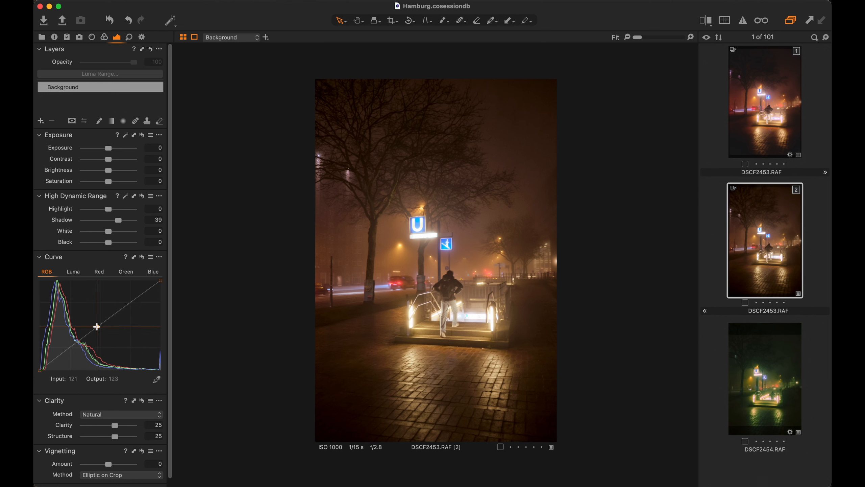
pyautogui.moveTo(97, 326); pyautogui.dragTo(97, 322)
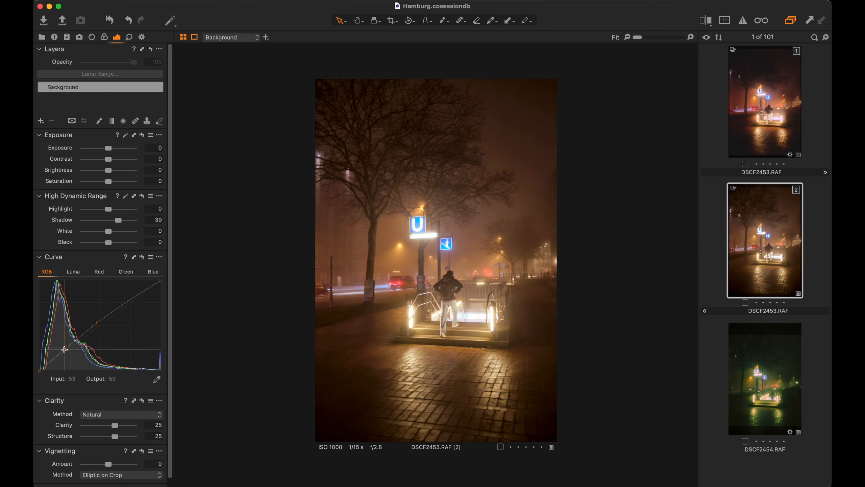
pyautogui.moveTo(64, 350); pyautogui.dragTo(37, 356)
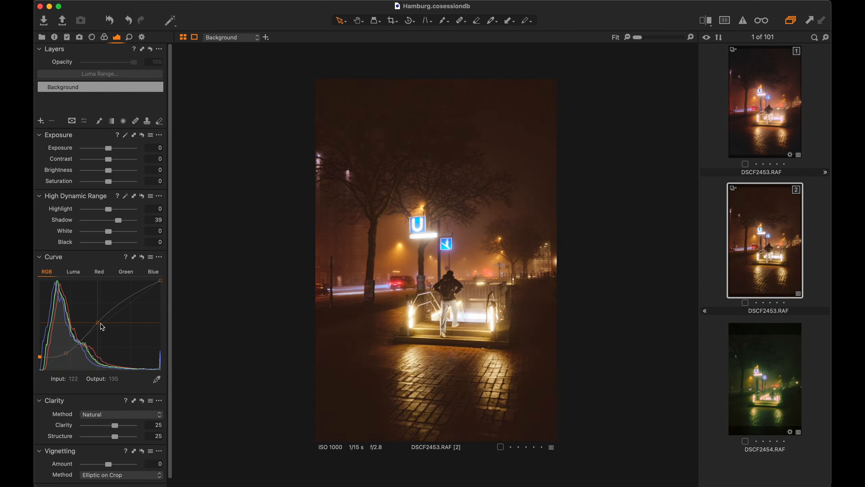
# Set brightness to 10 and saturation to 24, and adjust HDR white to -100, highlight to -39 and black to 15.
pyautogui.moveTo(111, 184)
pyautogui.mouseDown()
pyautogui.moveTo(118, 188)
pyautogui.moveTo(116, 176)
pyautogui.mouseUp()
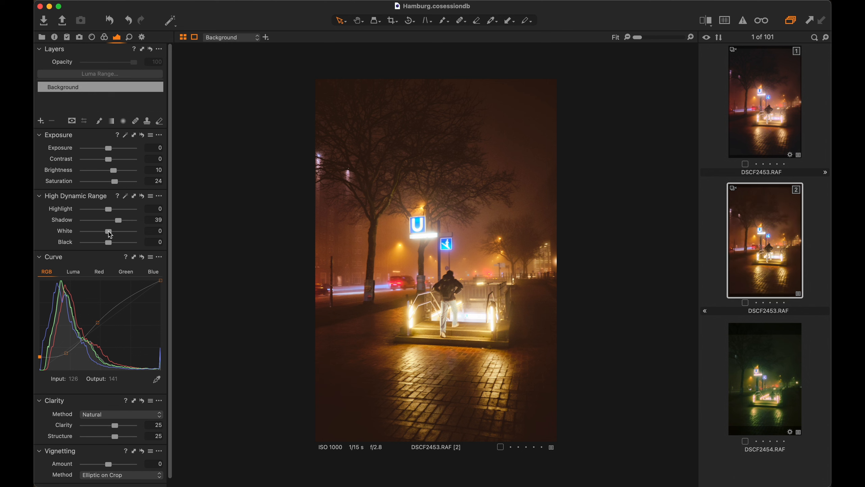
pyautogui.moveTo(110, 235); pyautogui.dragTo(73, 235)
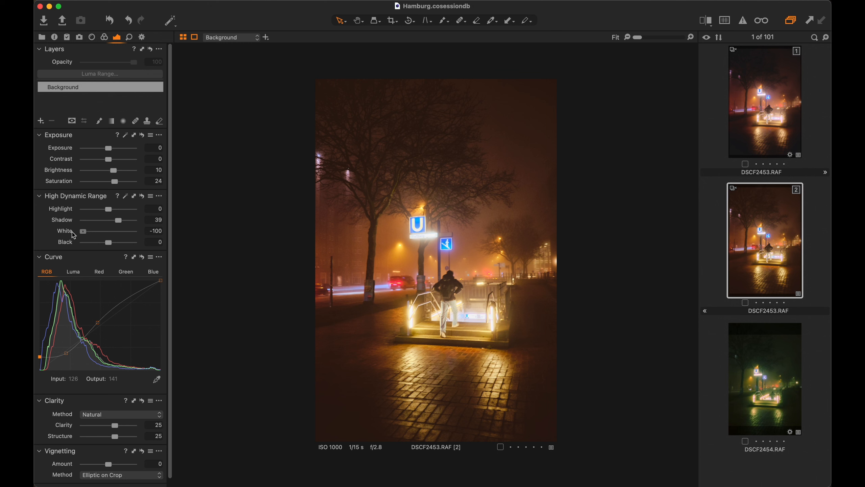
pyautogui.moveTo(109, 209); pyautogui.dragTo(100, 209)
pyautogui.moveTo(112, 247); pyautogui.dragTo(115, 249)
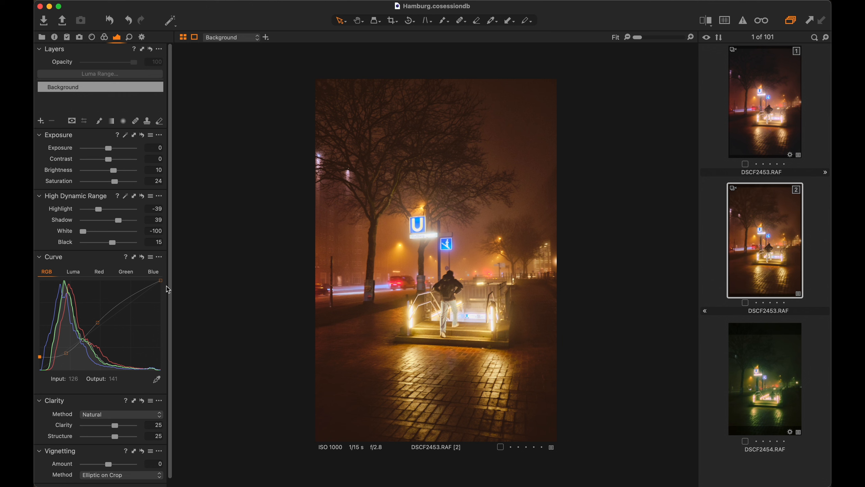
# Apply the 0,5 vignetting preset, fine-tune its amount, and open variant 1 of DSCF2453.RAF for comparison.
pyautogui.click(150, 451)
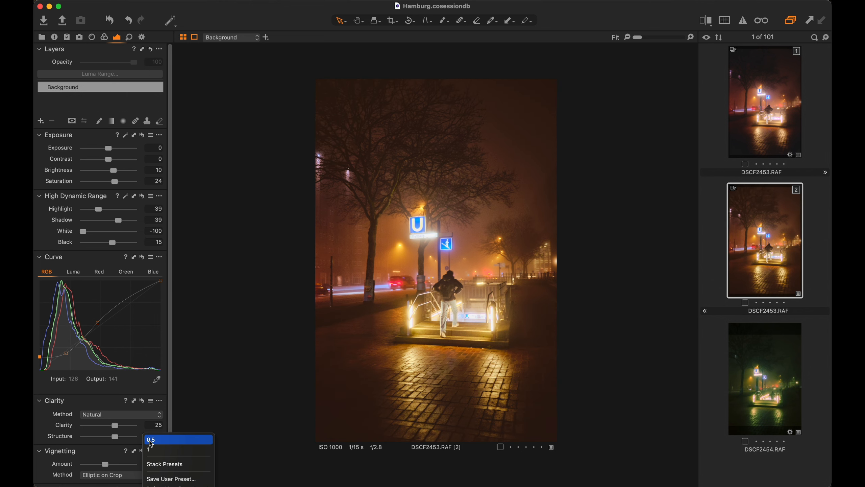
pyautogui.click(149, 441)
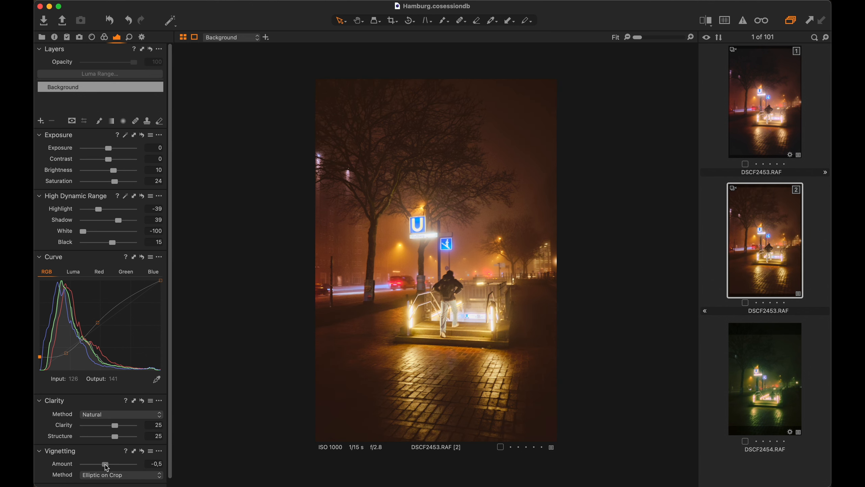
pyautogui.moveTo(106, 467); pyautogui.dragTo(105, 468)
pyautogui.click(763, 150)
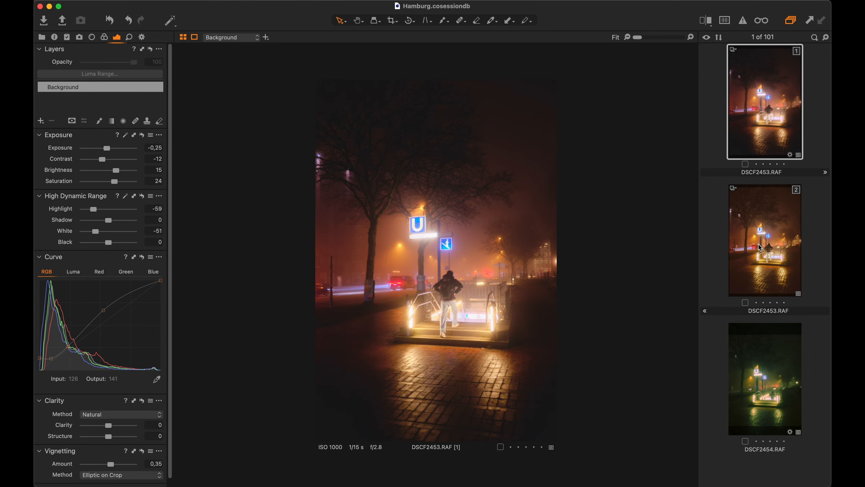
# Select variant 2 of DSCF2453.RAF and shift its Color Balance shadow tint from orange to blue.
pyautogui.click(760, 247)
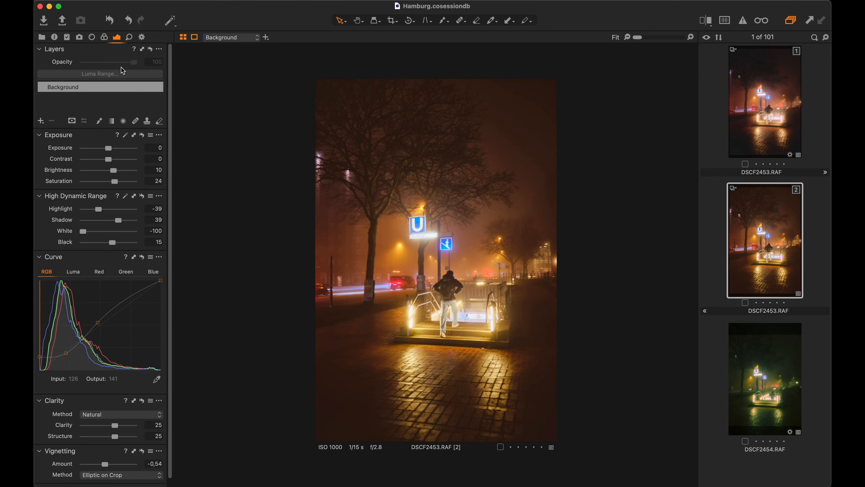
pyautogui.click(104, 36)
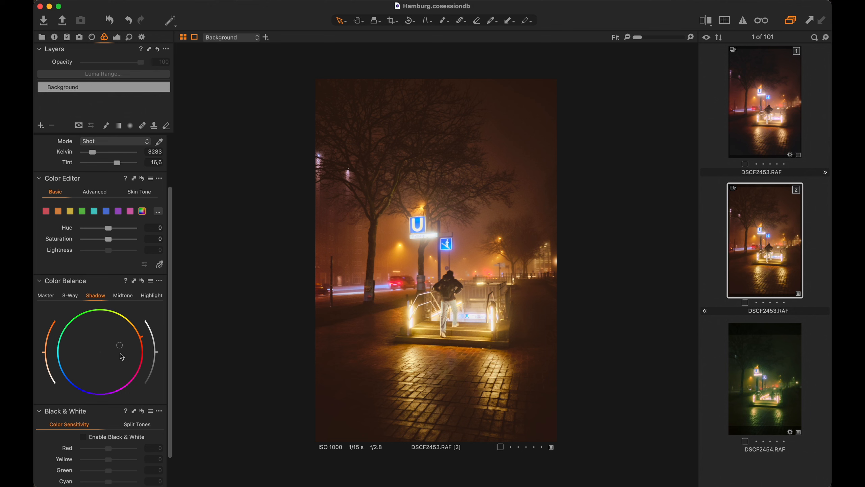
pyautogui.moveTo(119, 346); pyautogui.dragTo(93, 355)
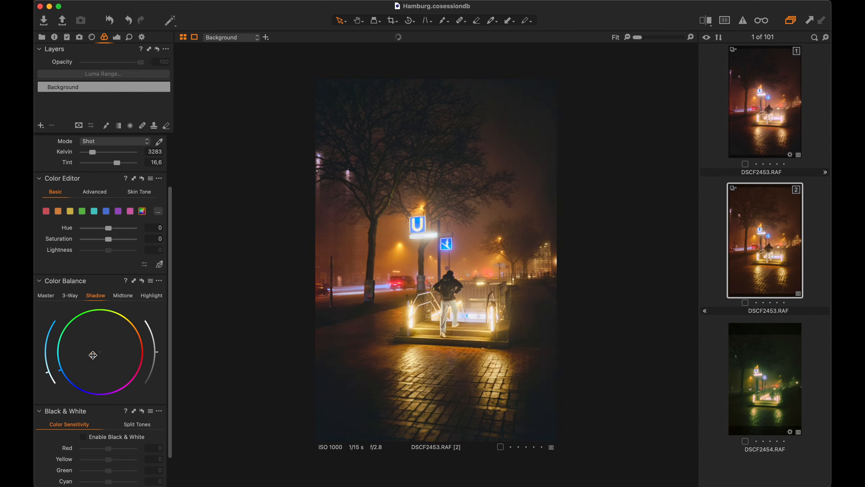
# Tint the midtones orange and raise their lightness in Color Balance, and nudge the shadow tint toward cyan.
pyautogui.click(124, 299)
pyautogui.moveTo(122, 340); pyautogui.dragTo(127, 337)
pyautogui.moveTo(156, 350); pyautogui.dragTo(153, 332)
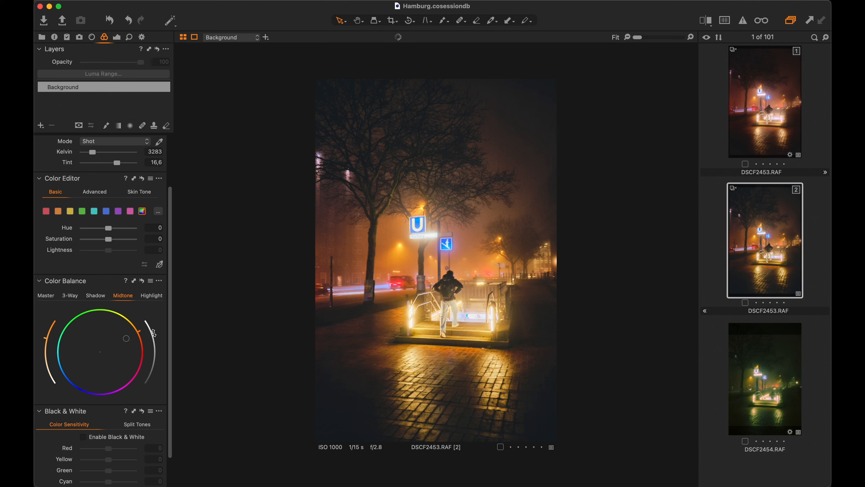
pyautogui.click(95, 295)
pyautogui.moveTo(87, 357); pyautogui.dragTo(90, 353)
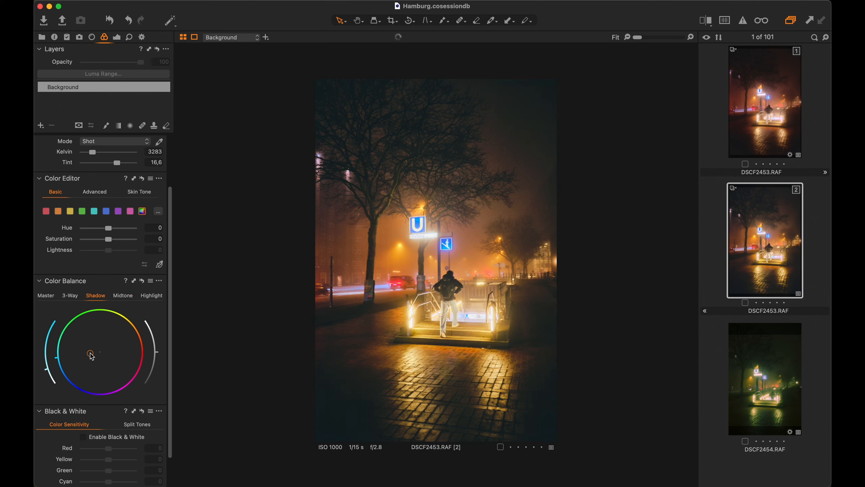
# Browse the following edited night photos, viewing DSCF2454.RAF, DSCF2460.RAF, DSCF2459.RAF and variant 1 of DSCF2461.RAF.
pyautogui.click(774, 367)
pyautogui.scroll(-2, 768, 276)
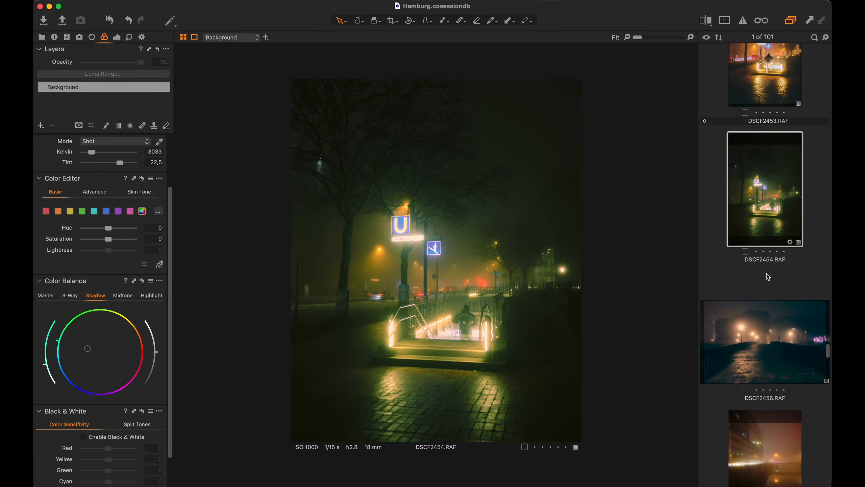
pyautogui.scroll(-3, 770, 346)
pyautogui.scroll(-6, 771, 346)
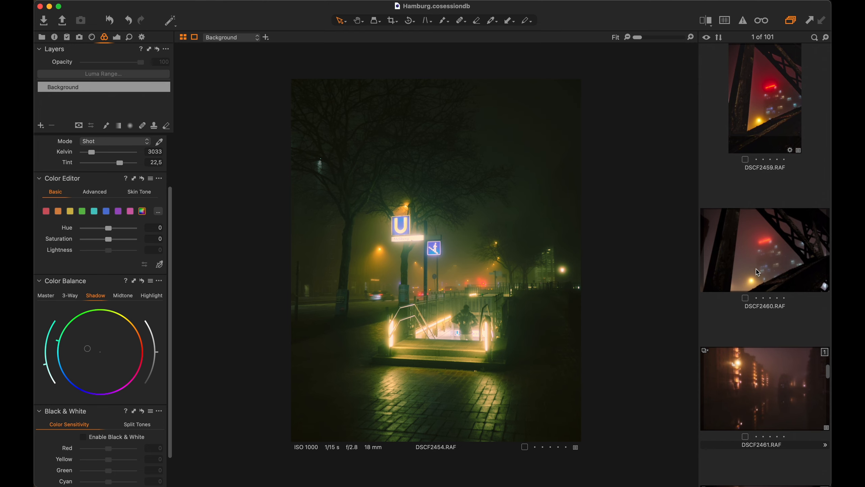
pyautogui.click(759, 276)
pyautogui.click(756, 110)
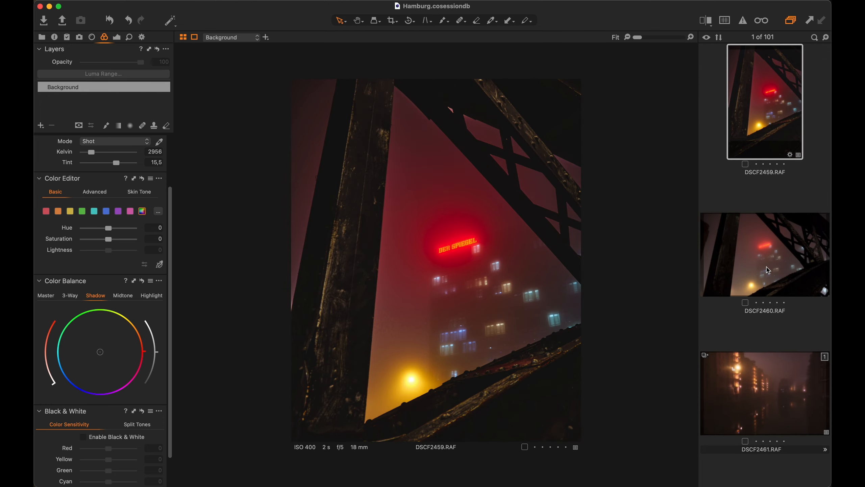
pyautogui.click(771, 380)
pyautogui.scroll(-3, 771, 380)
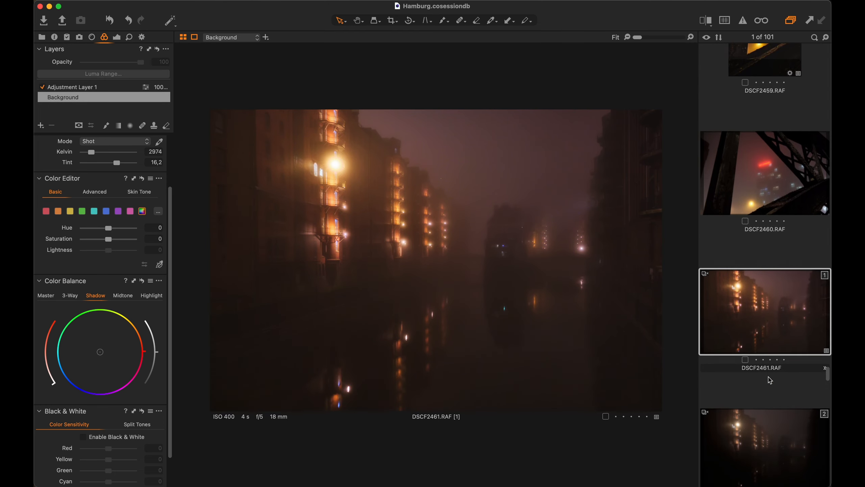
pyautogui.scroll(-3, 771, 380)
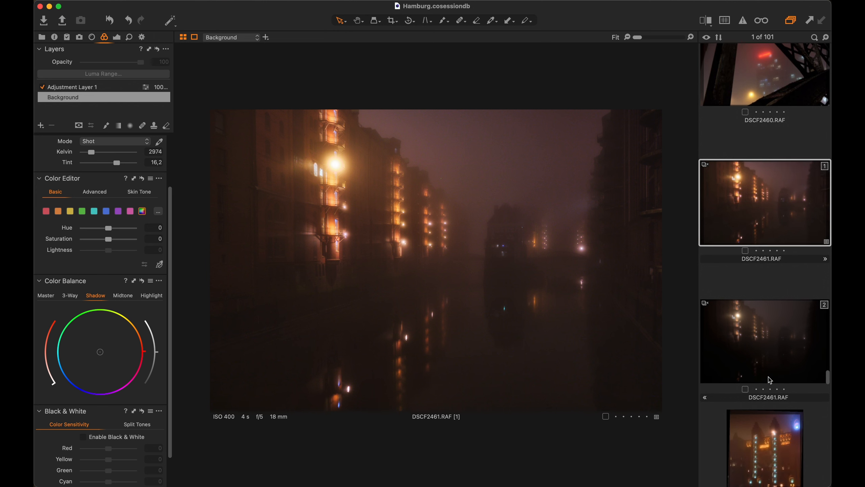
pyautogui.scroll(-1, 770, 380)
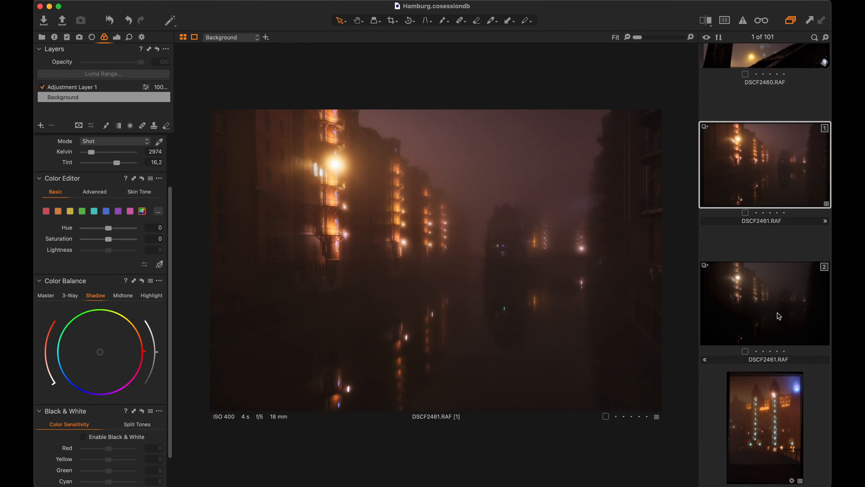
# Compare variants 1 and 2 of DSCF2461.RAF, finishing with variant 2 selected.
pyautogui.click(779, 316)
pyautogui.click(772, 188)
pyautogui.click(768, 318)
pyautogui.click(762, 190)
pyautogui.click(766, 306)
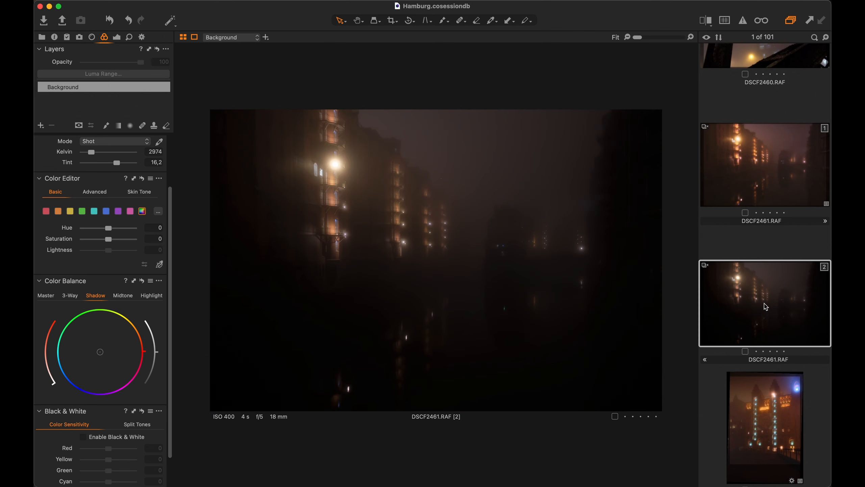
# Set HDR black to 33, HDR shadow to 25 and saturation to 40 on the canal photo.
pyautogui.click(117, 37)
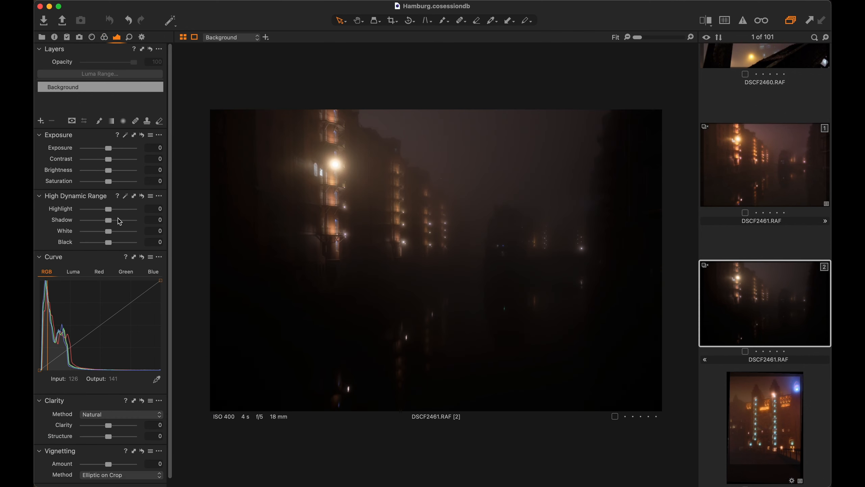
pyautogui.moveTo(111, 245); pyautogui.dragTo(118, 224)
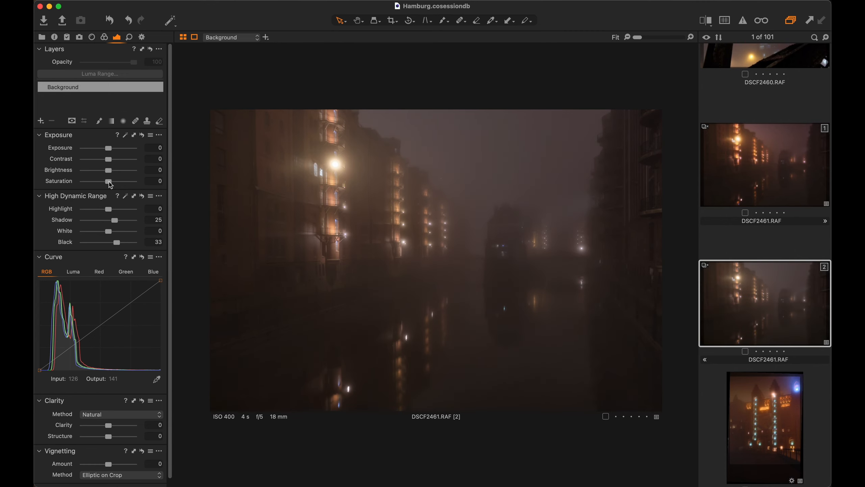
pyautogui.moveTo(111, 182)
pyautogui.mouseDown()
pyautogui.moveTo(129, 185)
pyautogui.moveTo(121, 186)
pyautogui.mouseUp()
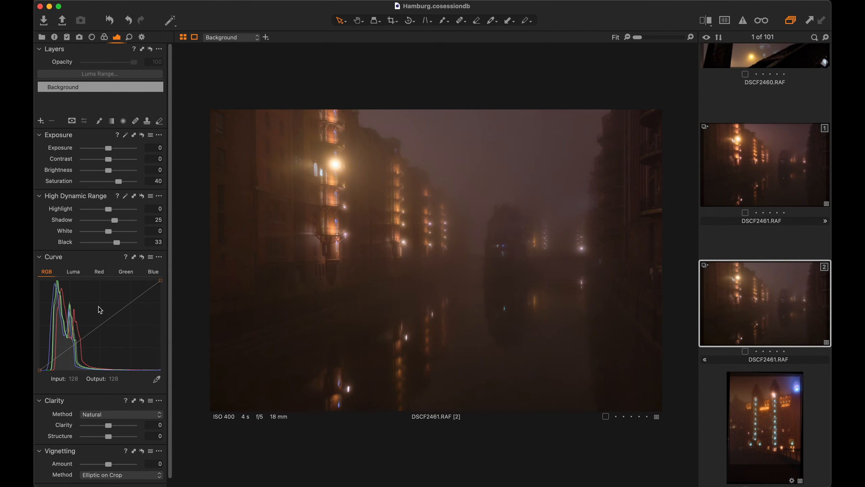
# Shape the RGB curve with a lifted black point, near-neutral shadows and raised midtones, and apply the 25 25 Clarity preset.
pyautogui.moveTo(61, 354); pyautogui.dragTo(59, 351)
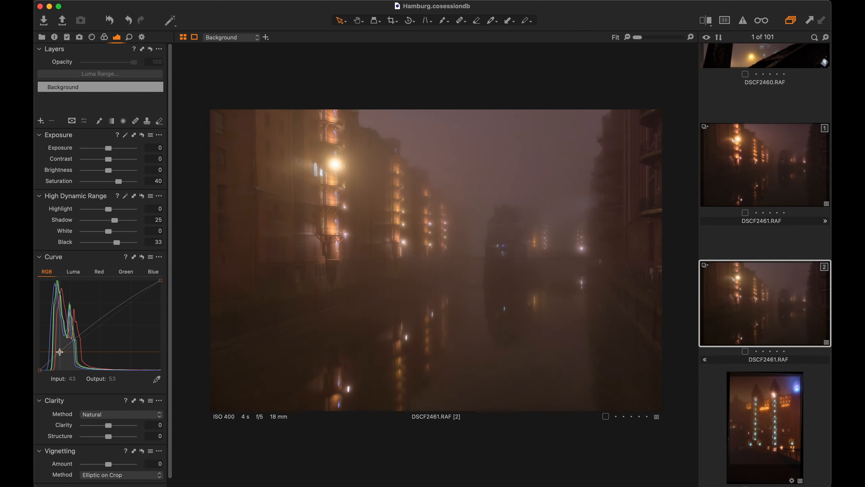
pyautogui.moveTo(101, 322); pyautogui.dragTo(102, 323)
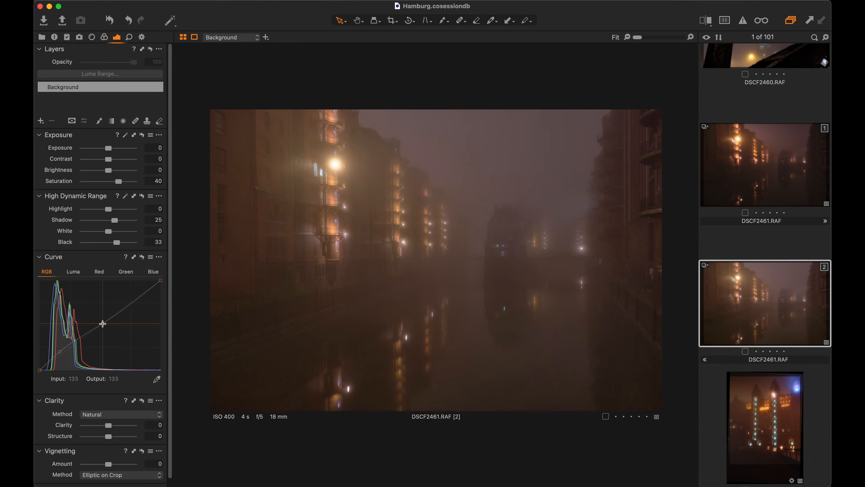
pyautogui.moveTo(40, 370); pyautogui.dragTo(61, 357)
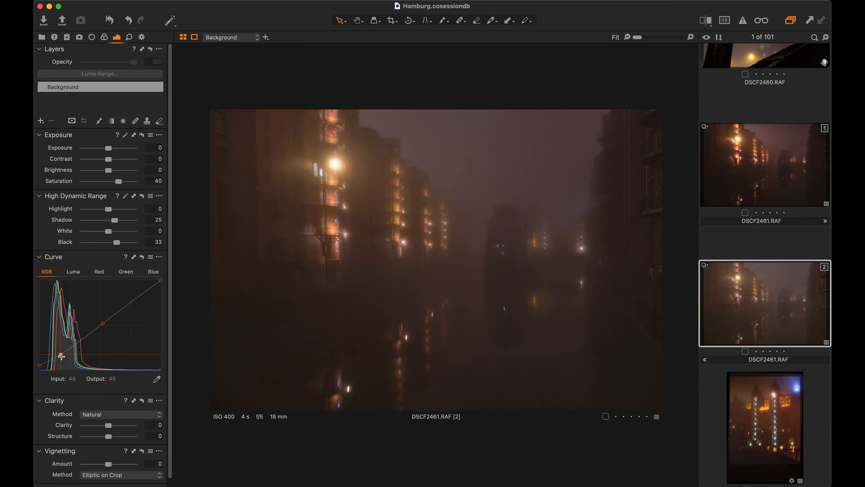
pyautogui.moveTo(92, 327); pyautogui.dragTo(88, 325)
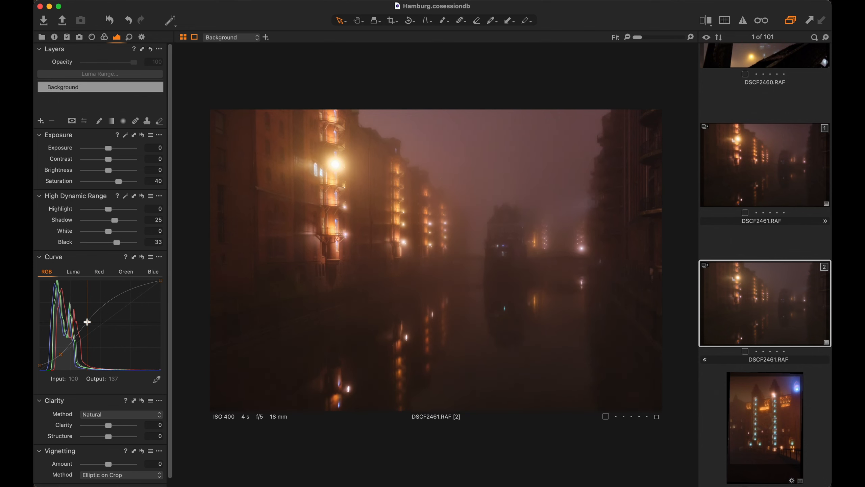
pyautogui.click(154, 403)
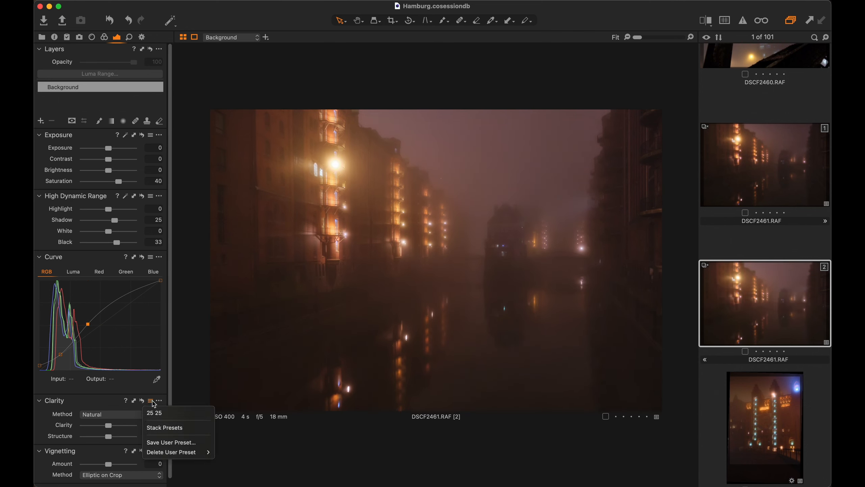
pyautogui.click(155, 411)
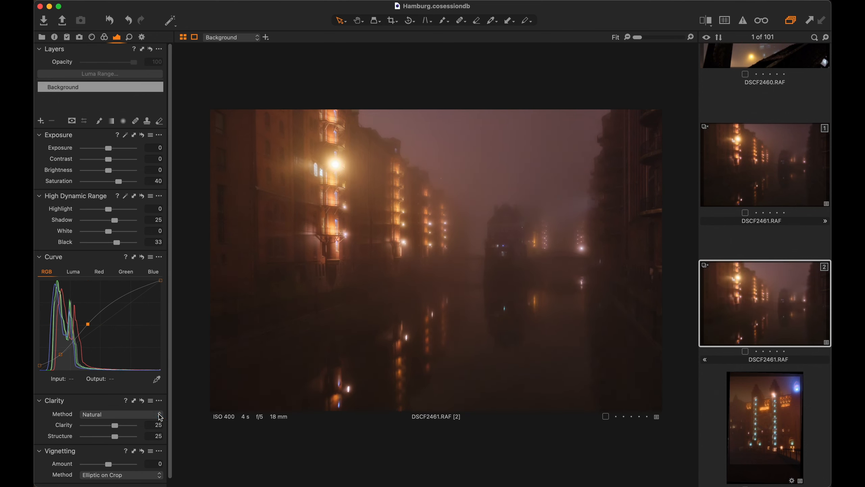
# Try a vignetting preset with an amount of -0,5 and reset the vignetting.
pyautogui.click(151, 452)
pyautogui.click(161, 441)
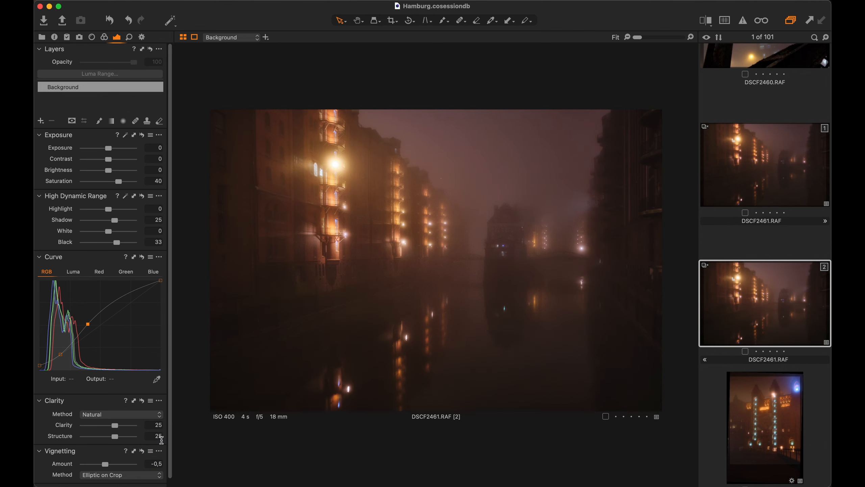
pyautogui.click(142, 451)
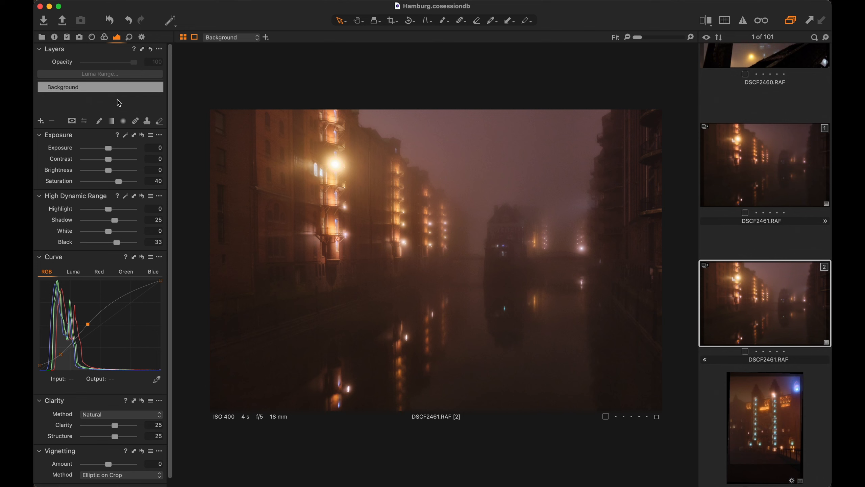
# Draw a large elliptical radial gradient mask on a new adjustment layer and center it over the canal.
pyautogui.click(124, 121)
pyautogui.moveTo(330, 231); pyautogui.dragTo(582, 286)
pyautogui.moveTo(353, 263)
pyautogui.mouseDown()
pyautogui.moveTo(466, 264)
pyautogui.moveTo(453, 274)
pyautogui.moveTo(430, 358)
pyautogui.mouseUp()
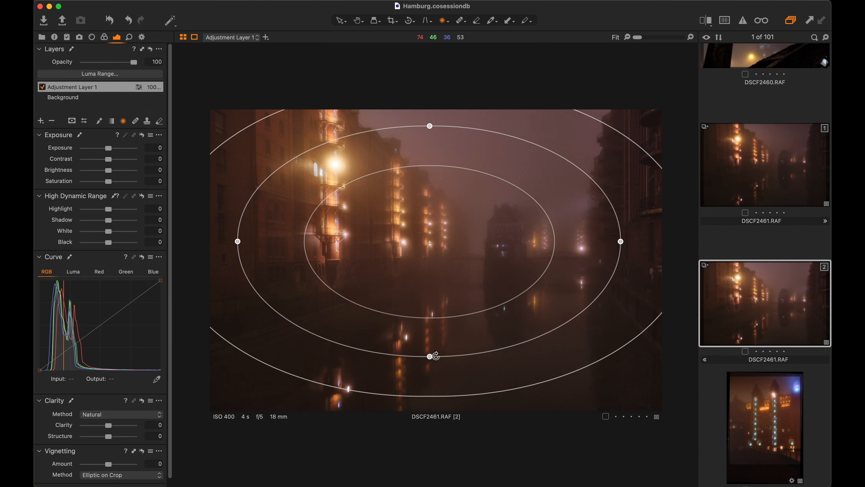
pyautogui.moveTo(455, 274); pyautogui.dragTo(477, 280)
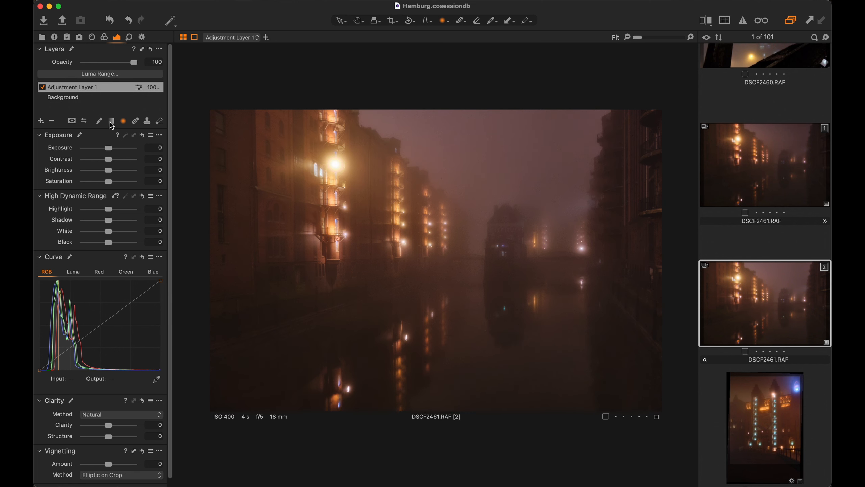
# Show the radial mask overlay to check which edges of the photo it covers, and hide it again.
pyautogui.click(72, 122)
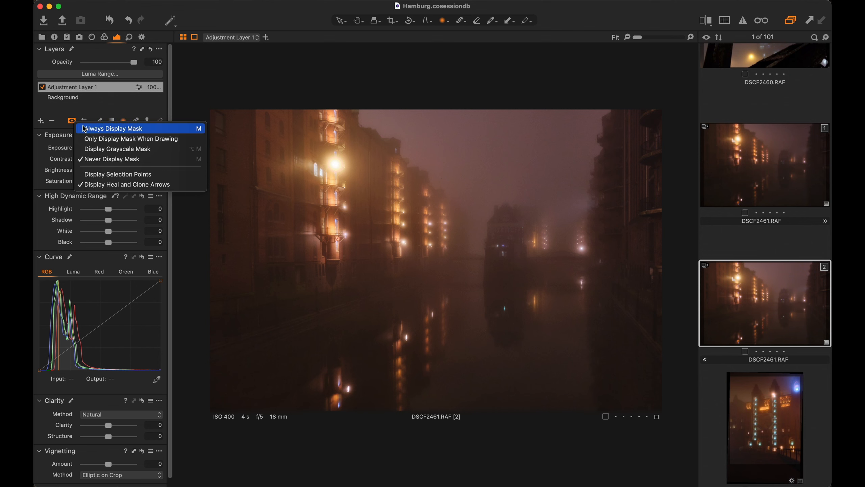
pyautogui.click(88, 127)
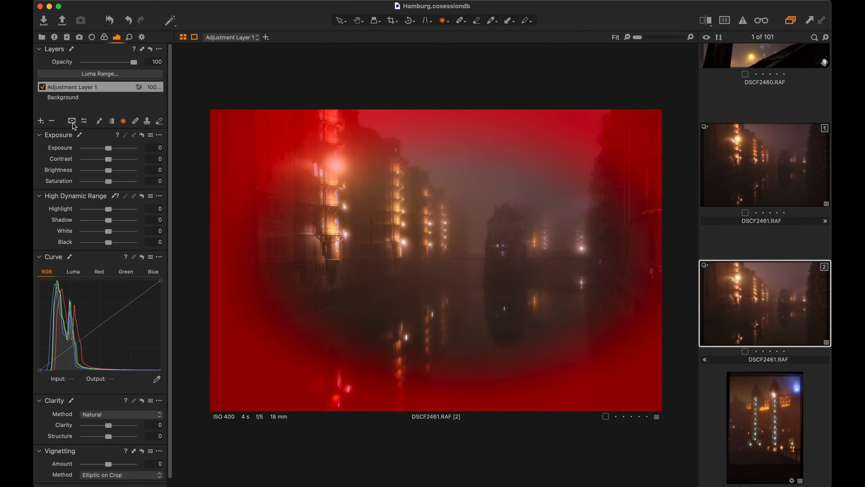
pyautogui.click(73, 122)
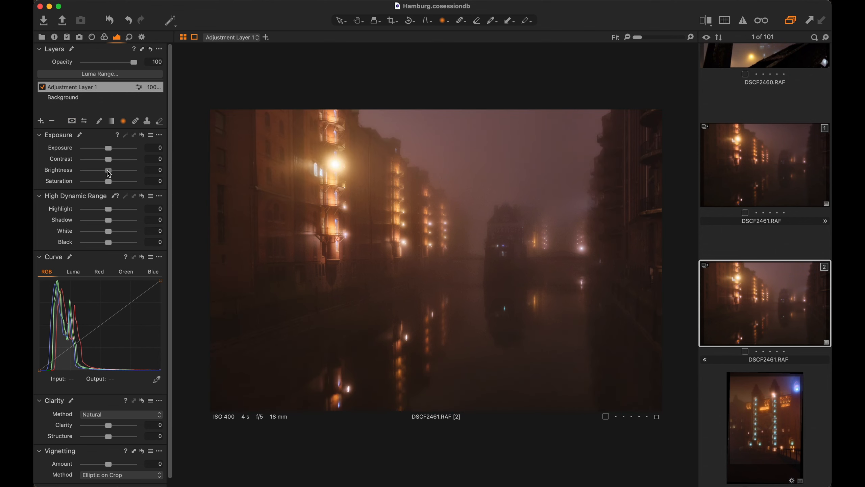
# Set the adjustment layer's brightness to -9, shift the radial mask toward the distant building and tighten its inner ellipse.
pyautogui.moveTo(108, 174); pyautogui.dragTo(104, 173)
pyautogui.moveTo(369, 255)
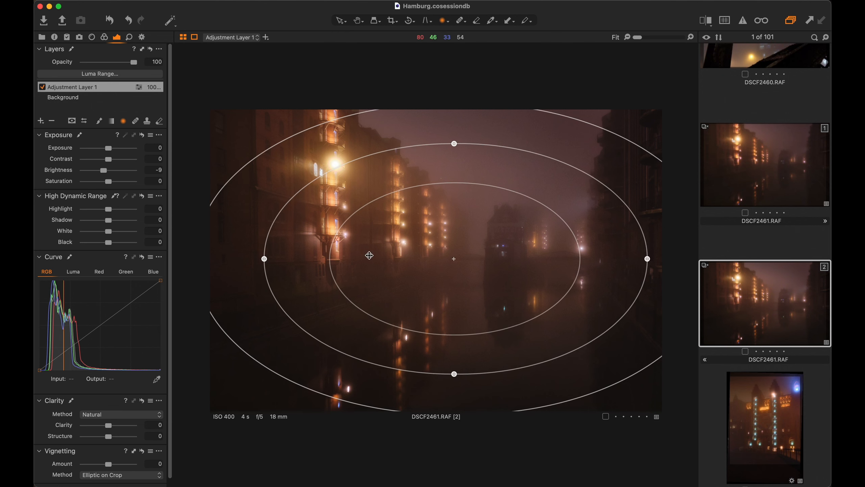
pyautogui.moveTo(459, 334); pyautogui.dragTo(461, 340)
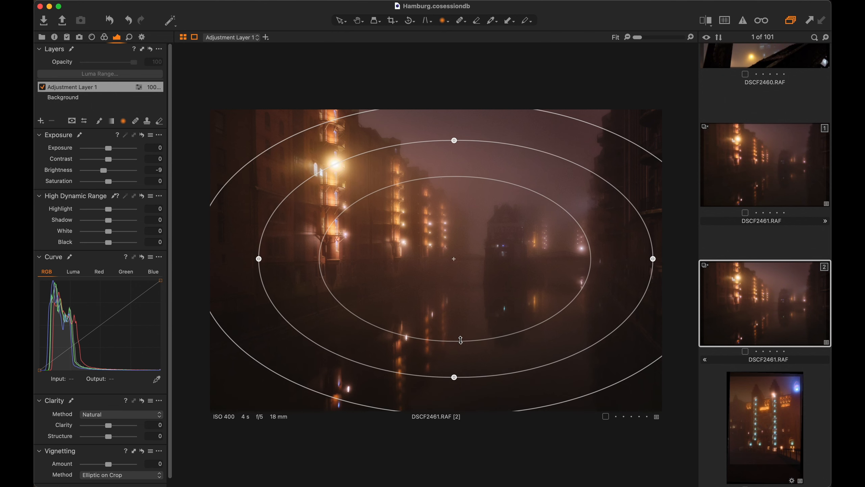
pyautogui.moveTo(498, 261); pyautogui.dragTo(536, 273)
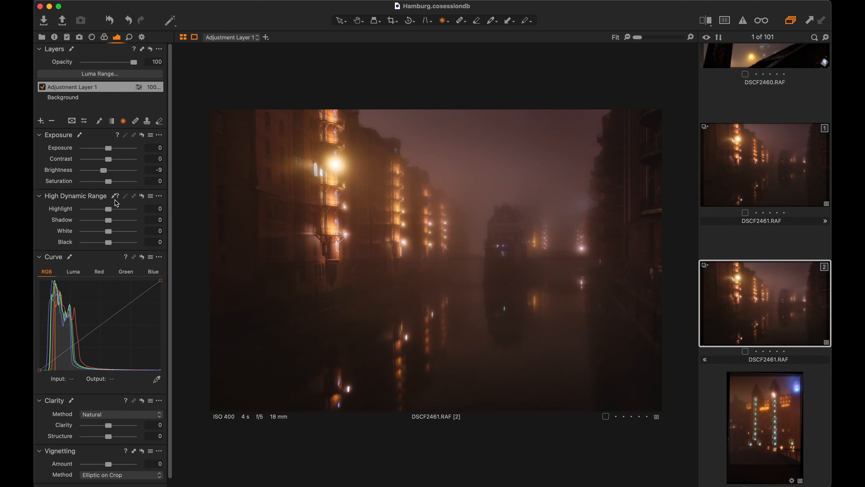
pyautogui.moveTo(508, 191)
pyautogui.moveTo(507, 185); pyautogui.dragTo(507, 217)
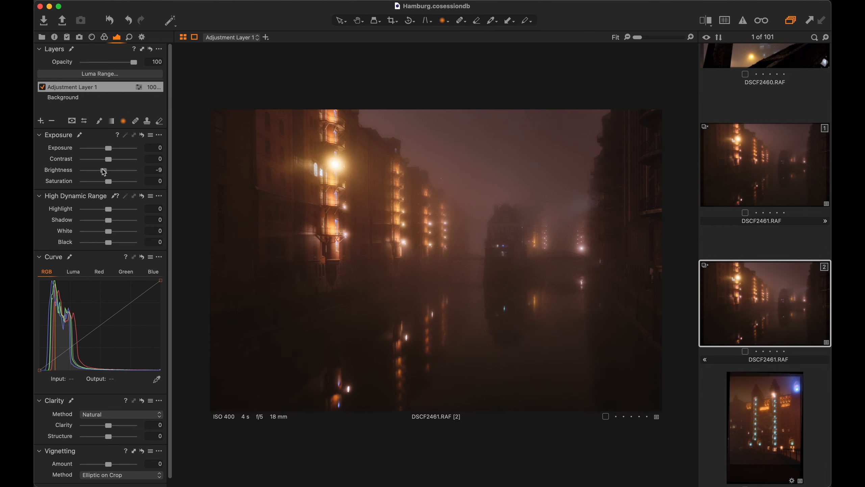
# Set the adjustment layer's brightness to -14, move the radial mask slightly up and to the right, and leave the mask tool.
pyautogui.moveTo(104, 171); pyautogui.dragTo(101, 170)
pyautogui.moveTo(523, 213)
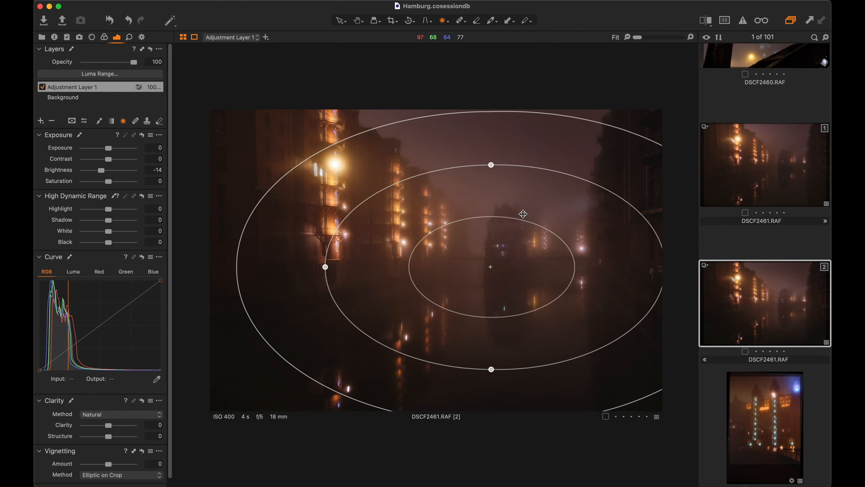
pyautogui.moveTo(521, 272)
pyautogui.mouseDown()
pyautogui.moveTo(535, 259)
pyautogui.moveTo(530, 267)
pyautogui.mouseUp()
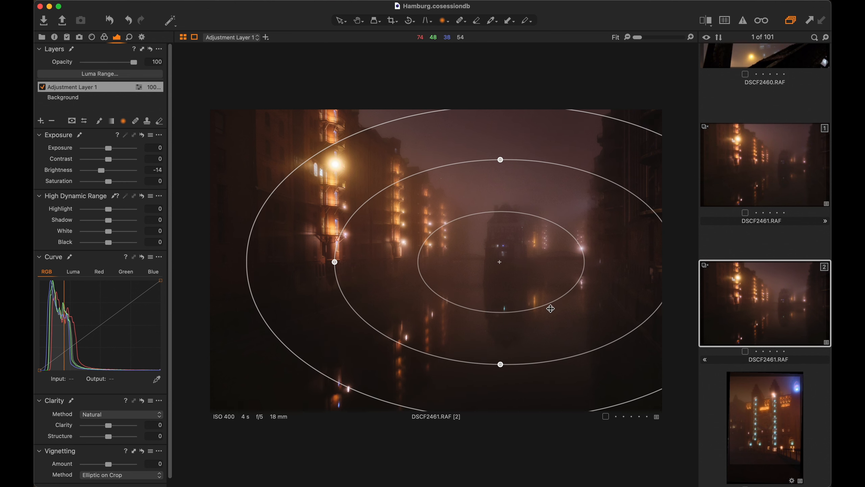
pyautogui.press('v')
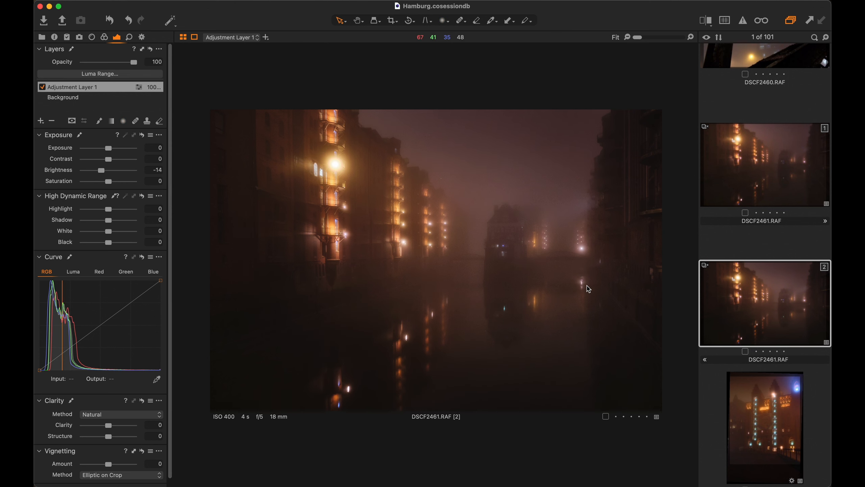
# On the Background layer, set the shadow to 27 and slightly raise the RGB curve's midtone point.
pyautogui.click(85, 98)
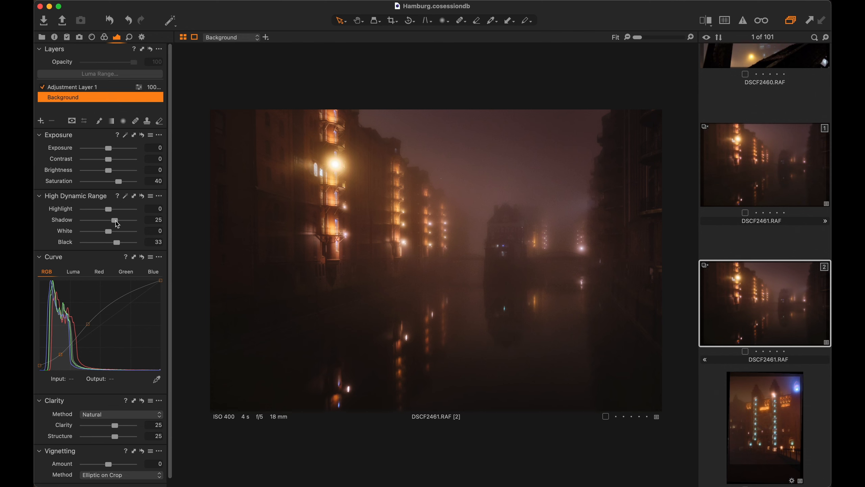
pyautogui.moveTo(118, 224); pyautogui.dragTo(119, 224)
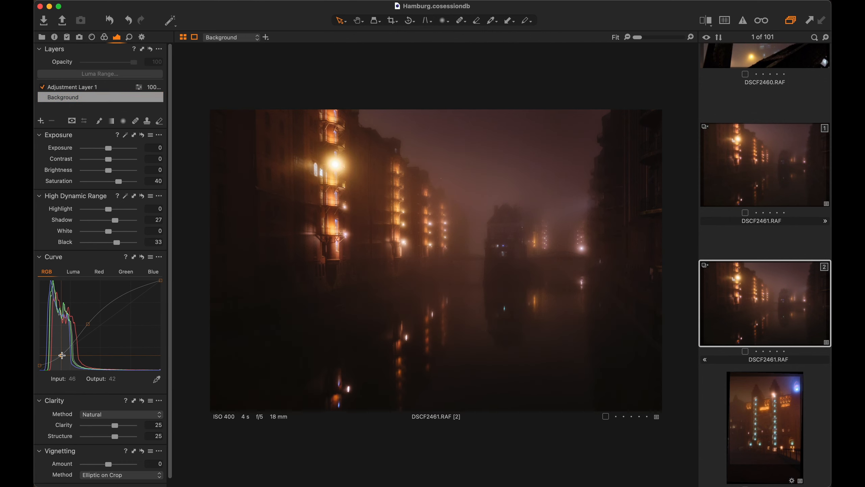
pyautogui.click(61, 356)
pyautogui.moveTo(87, 324); pyautogui.dragTo(87, 323)
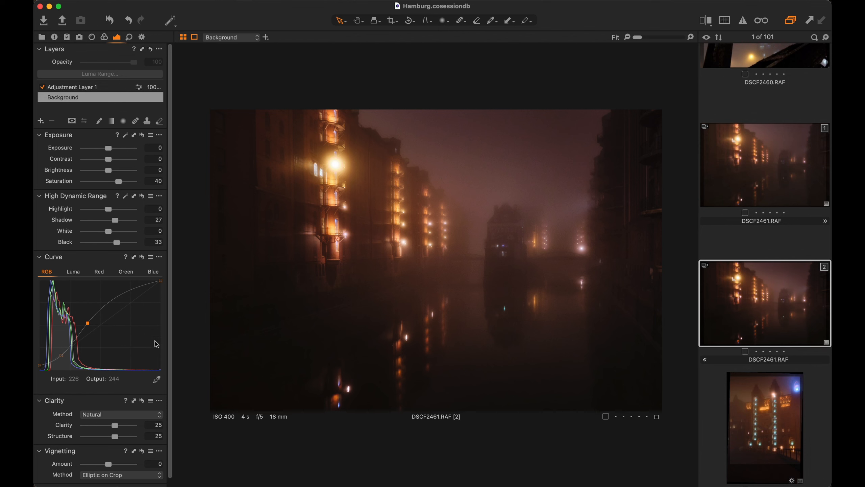
# Compare the first and second variants of DSCF2461.RAF by switching between them, ending on the second variant.
pyautogui.click(761, 176)
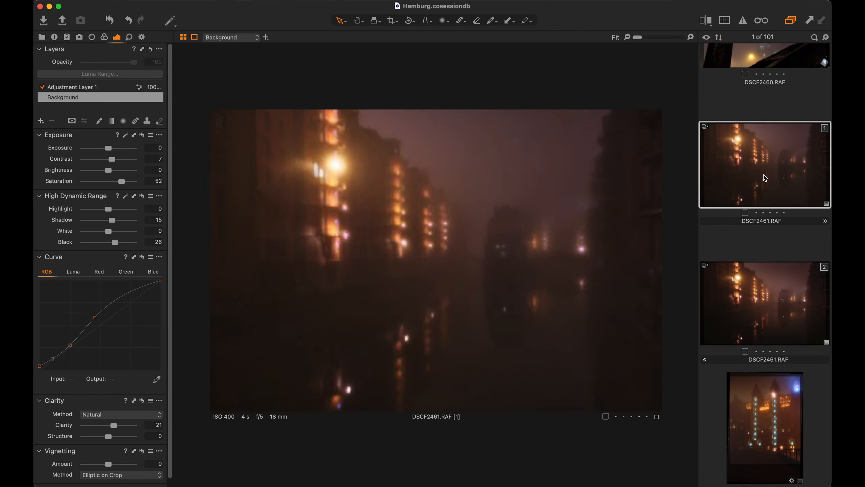
pyautogui.click(759, 299)
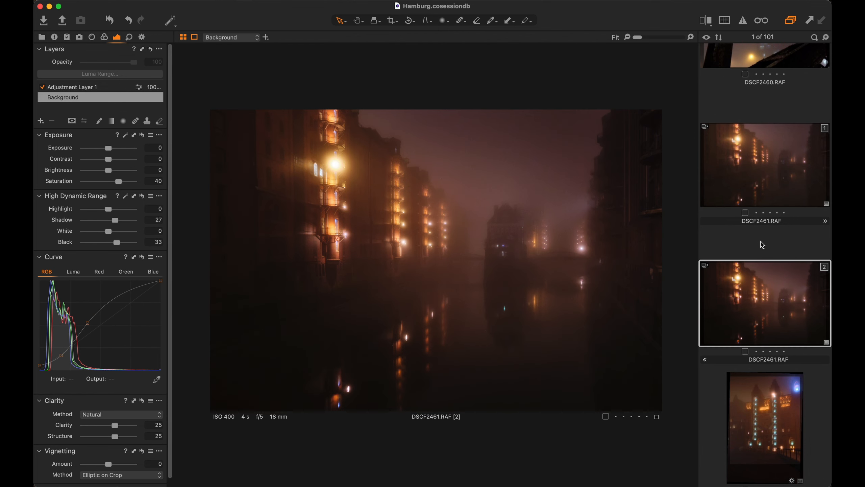
pyautogui.click(759, 191)
pyautogui.click(769, 295)
# View the museum photo DSCF2463.RAF for comparison and return to the second variant of DSCF2461.RAF.
pyautogui.scroll(-4, 756, 308)
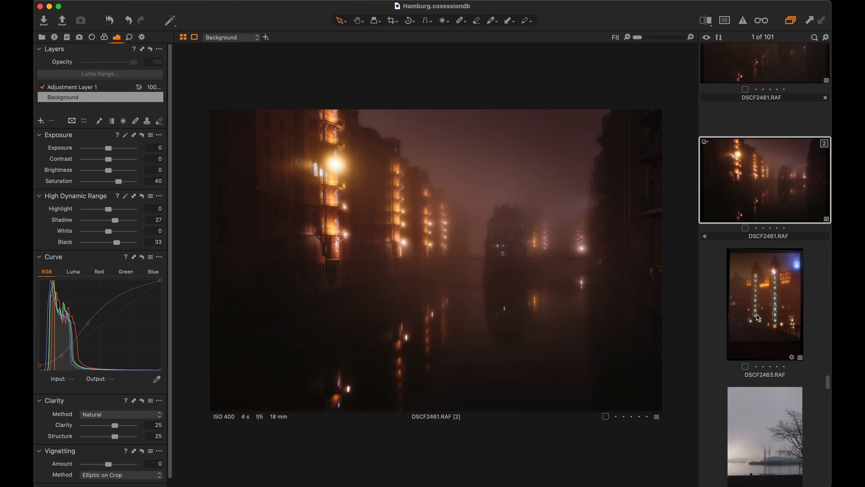
pyautogui.click(760, 314)
pyautogui.scroll(2, 760, 314)
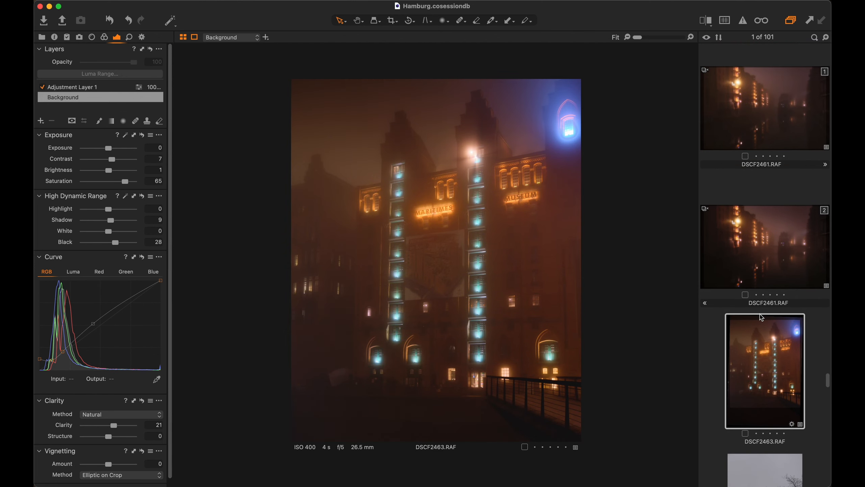
pyautogui.click(765, 259)
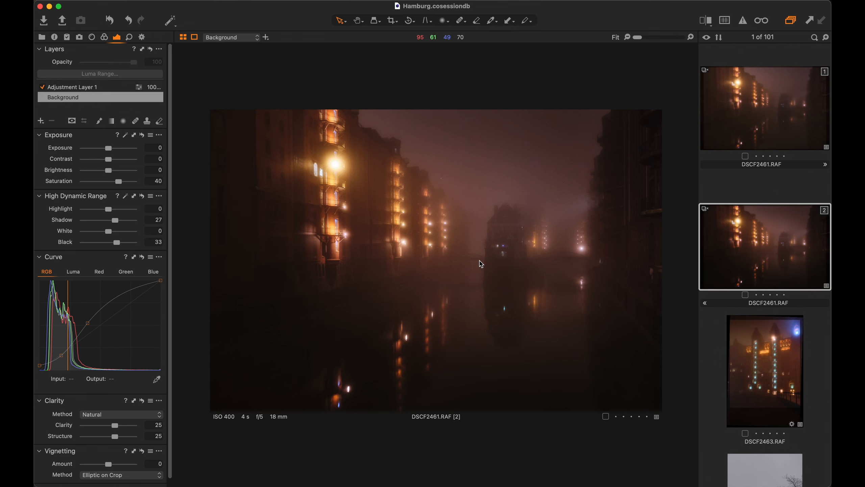